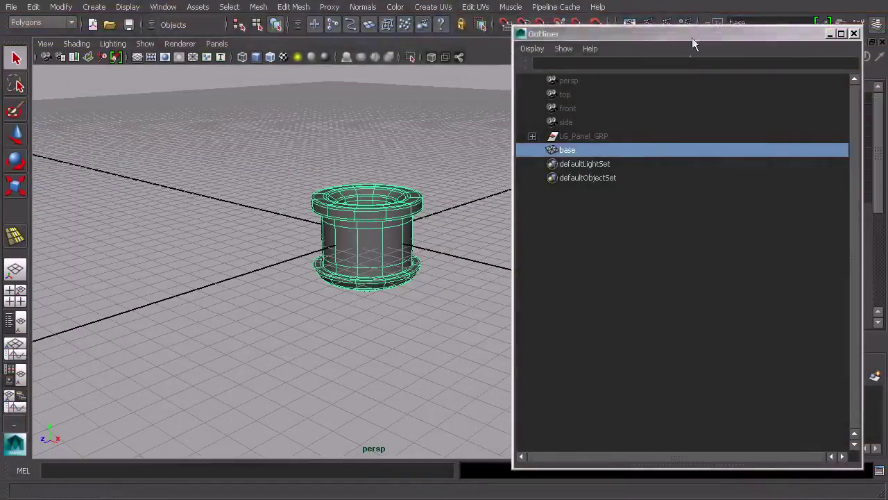
# - Delete the construction history of the base object
pyautogui.moveTo(692, 38); pyautogui.dragTo(586, 31)
pyautogui.click(32, 7)
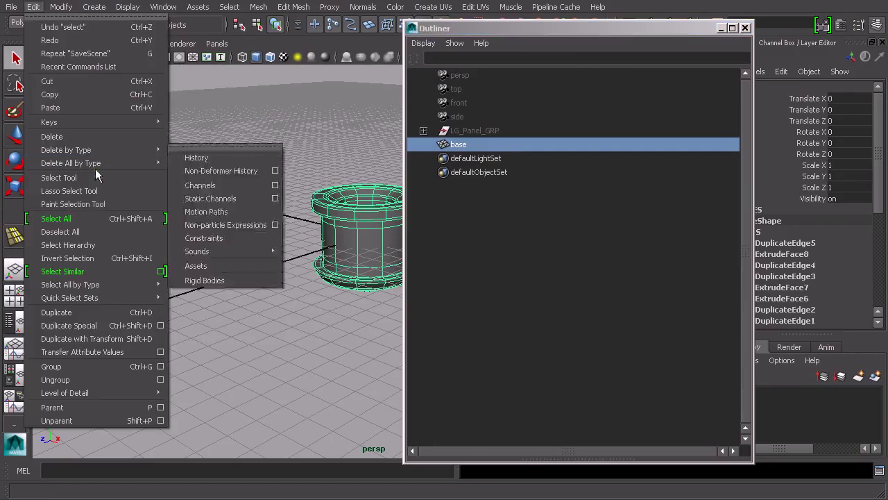
pyautogui.moveTo(112, 148)
pyautogui.click(196, 157)
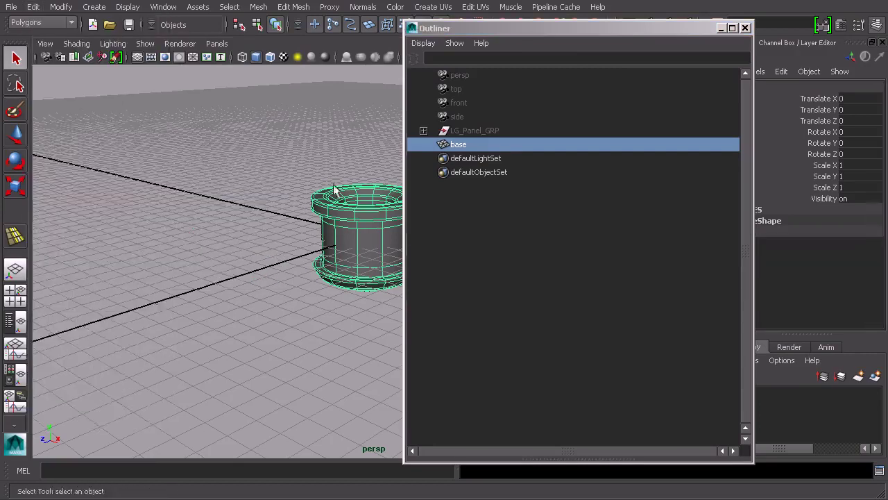
# - Select LG_Panel_GRP and unhide it so the panels can be worked on with the base
pyautogui.keyDown('alt'); pyautogui.moveTo(341, 238); pyautogui.dragTo(367, 199); pyautogui.keyUp('alt')
pyautogui.click(489, 131)
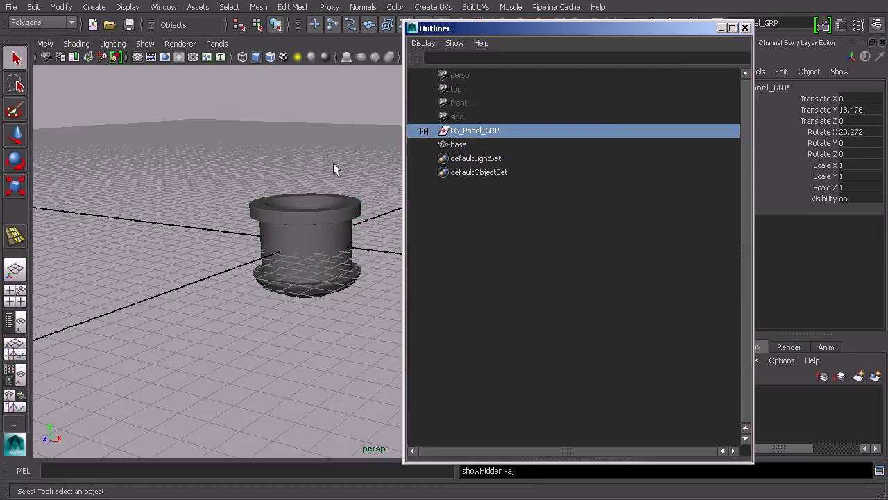
pyautogui.keyDown('alt'); pyautogui.moveTo(333, 163); pyautogui.dragTo(343, 220); pyautogui.keyUp('alt')
pyautogui.scroll(-5, 300, 171)
pyautogui.scroll(-5, 346, 211)
# - Move the panel group along Z to about 2.775 and close the Outliner
pyautogui.press('w')
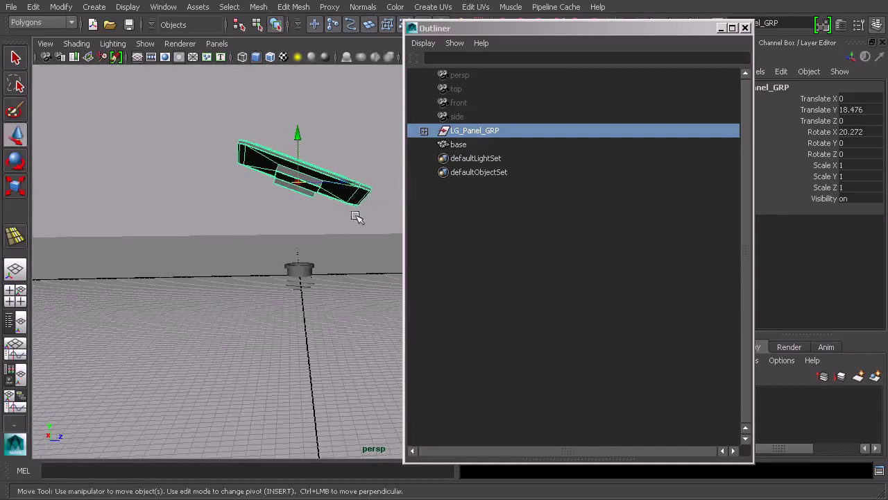
pyautogui.moveTo(345, 186); pyautogui.dragTo(359, 189, button='middle')
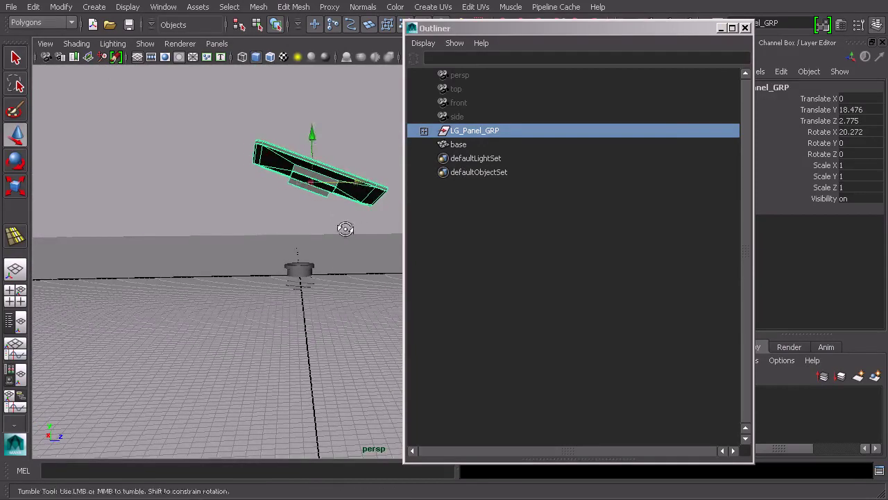
pyautogui.keyDown('alt'); pyautogui.moveTo(346, 229); pyautogui.dragTo(274, 257); pyautogui.keyUp('alt')
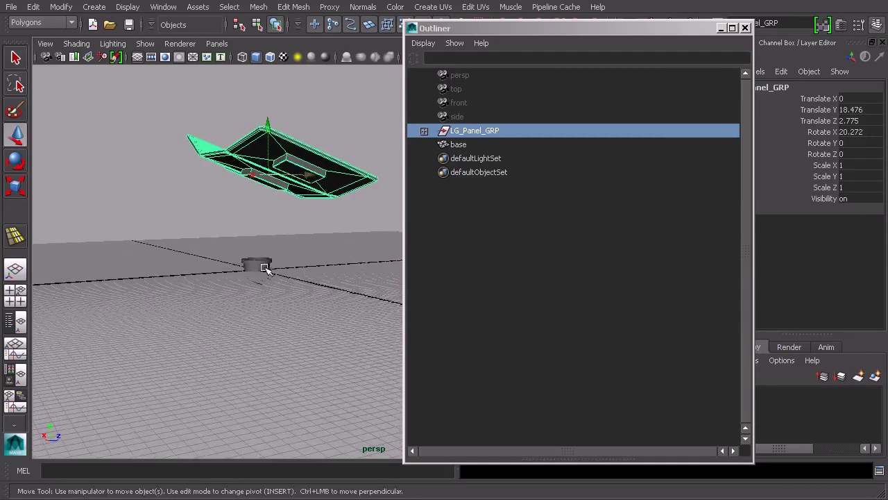
pyautogui.click(745, 28)
# - Create a polygon pipe and raise it above the base to about Y 6.31
pyautogui.keyDown('alt'); pyautogui.moveTo(546, 135); pyautogui.dragTo(284, 204); pyautogui.keyUp('alt')
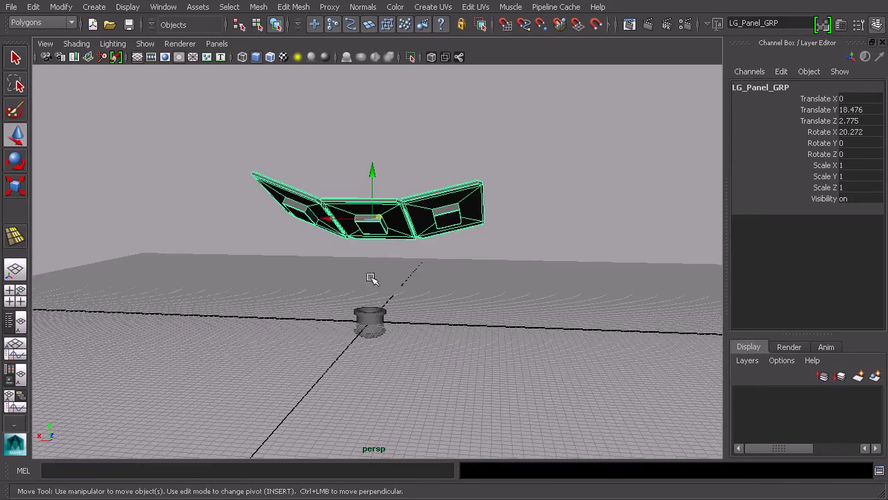
pyautogui.moveTo(373, 273)
pyautogui.keyDown('alt'); pyautogui.mouseDown()
pyautogui.moveTo(338, 268)
pyautogui.moveTo(359, 272)
pyautogui.mouseUp(); pyautogui.keyUp('alt')
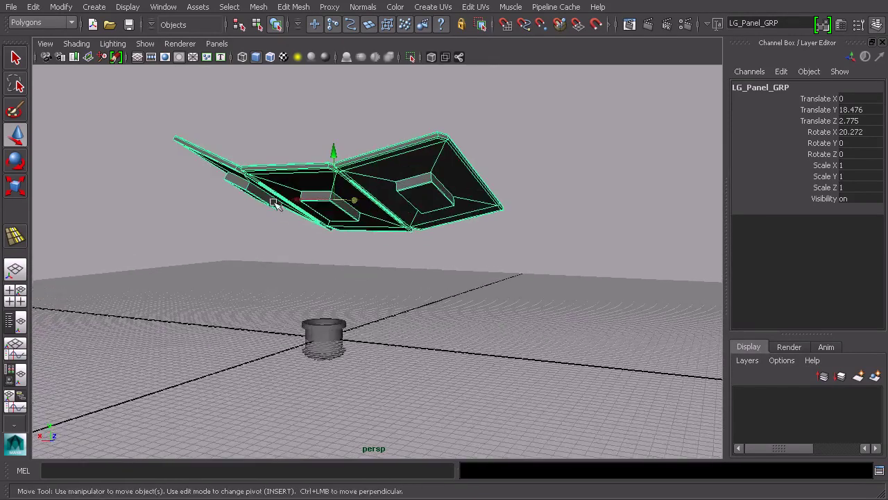
pyautogui.click(95, 7)
pyautogui.moveTo(113, 40)
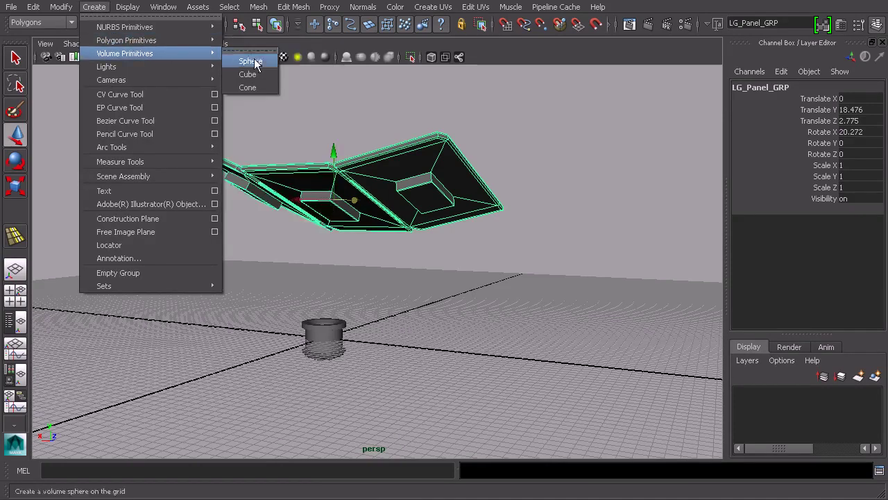
pyautogui.click(280, 154)
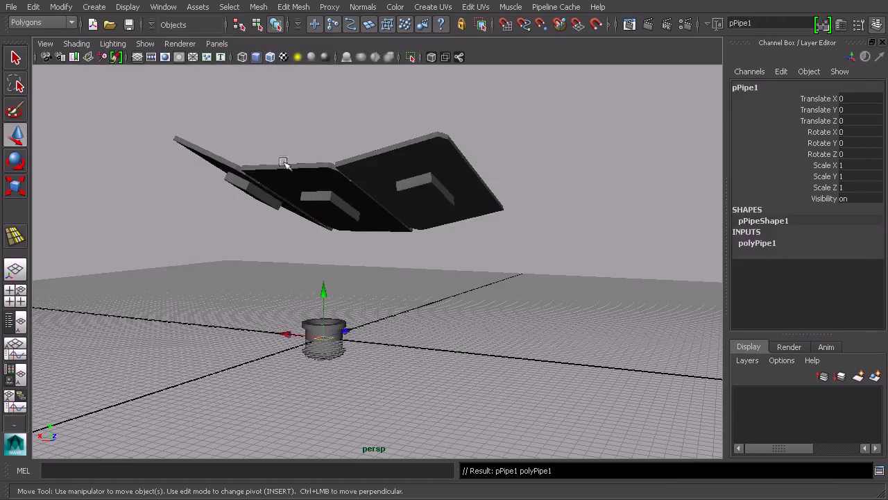
pyautogui.keyDown('alt'); pyautogui.moveTo(670, 290); pyautogui.dragTo(479, 265); pyautogui.keyUp('alt')
pyautogui.moveTo(399, 279); pyautogui.dragTo(404, 234)
pyautogui.scroll(5, 417, 240)
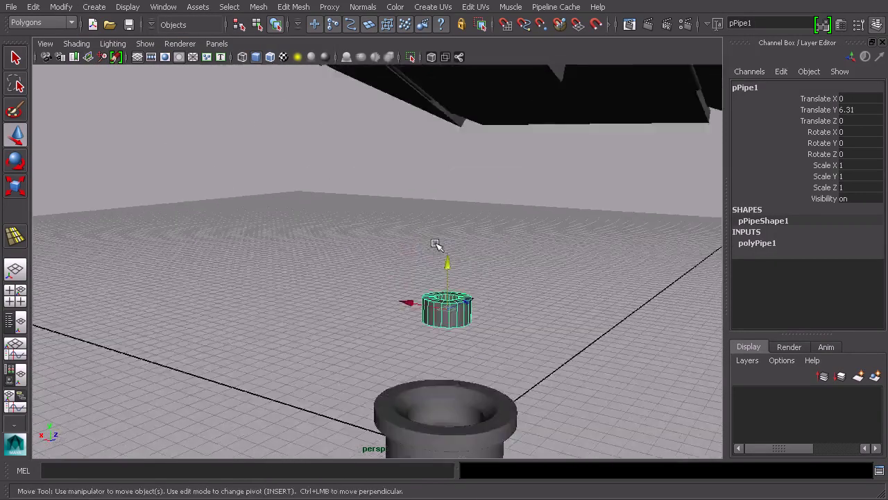
pyautogui.keyDown('alt'); pyautogui.moveTo(496, 311); pyautogui.dragTo(482, 323); pyautogui.keyUp('alt')
pyautogui.press('f')
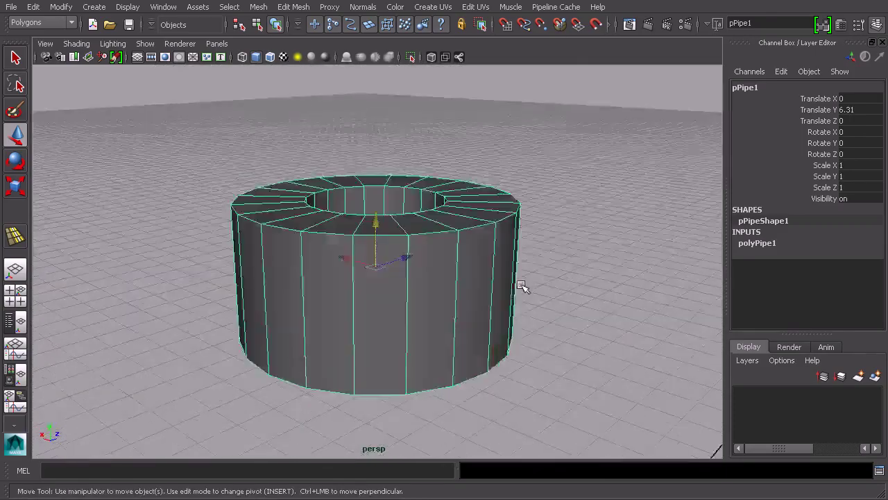
pyautogui.keyDown('alt'); pyautogui.moveTo(526, 292); pyautogui.dragTo(447, 273); pyautogui.keyUp('alt')
pyautogui.scroll(-5, 511, 332)
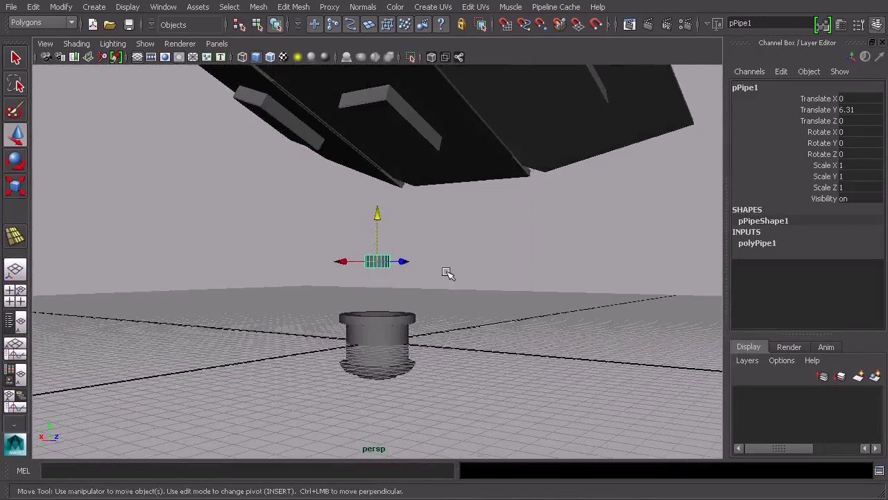
# - Rotate the pipe to 90 degrees about X so it stands upright
pyautogui.press('e')
pyautogui.moveTo(354, 227); pyautogui.dragTo(345, 243)
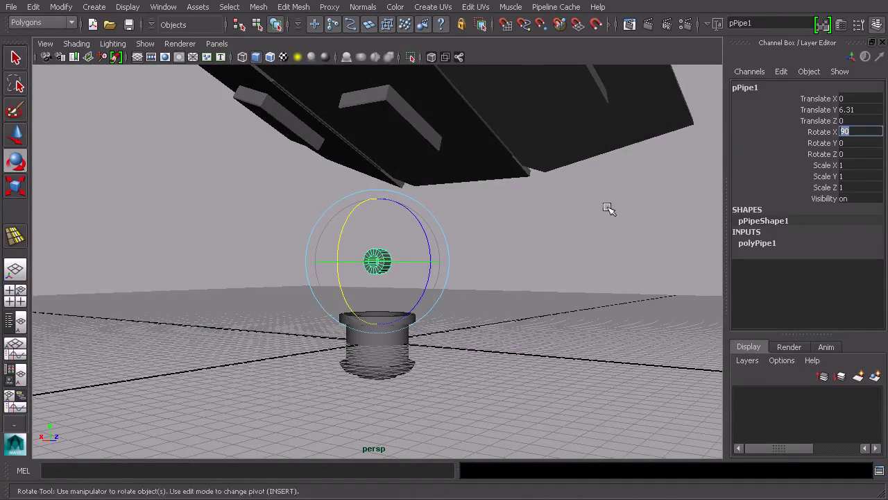
pyautogui.keyDown('alt'); pyautogui.moveTo(608, 209); pyautogui.dragTo(556, 248); pyautogui.keyUp('alt')
# - Enlarge the pipe to a radius of 14.1 and move it to the panels at about Y 21.078, Z 2.036
pyautogui.click(767, 243)
pyautogui.keyDown('alt'); pyautogui.moveTo(646, 218); pyautogui.dragTo(584, 253); pyautogui.keyUp('alt')
pyautogui.click(805, 256)
pyautogui.moveTo(584, 253); pyautogui.dragTo(504, 242, button='middle')
pyautogui.press('w')
pyautogui.moveTo(375, 217); pyautogui.dragTo(506, 232)
pyautogui.moveTo(377, 91); pyautogui.dragTo(446, 100)
pyautogui.moveTo(386, 207); pyautogui.dragTo(640, 262)
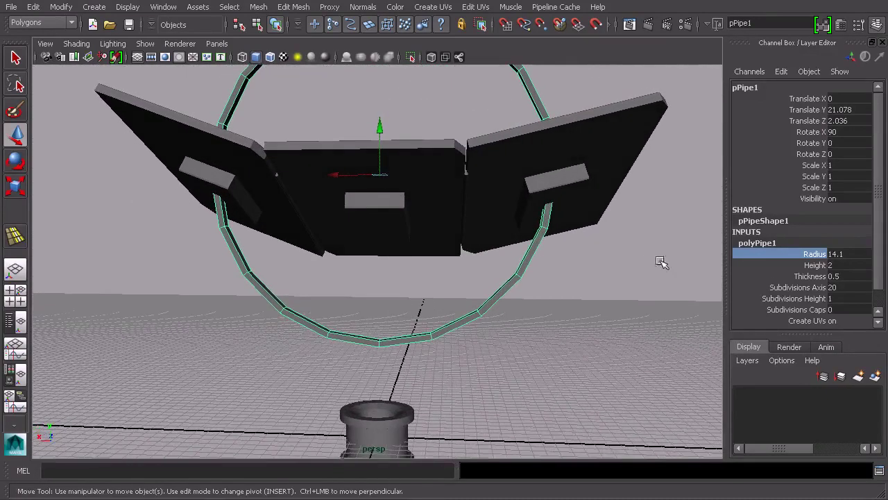
# - Set the pipe's thickness to 1.8 and its axis subdivisions to 22
pyautogui.click(810, 276)
pyautogui.moveTo(634, 287); pyautogui.dragTo(643, 289, button='middle')
pyautogui.keyDown('alt'); pyautogui.moveTo(543, 278); pyautogui.dragTo(566, 303); pyautogui.keyUp('alt')
pyautogui.click(803, 288)
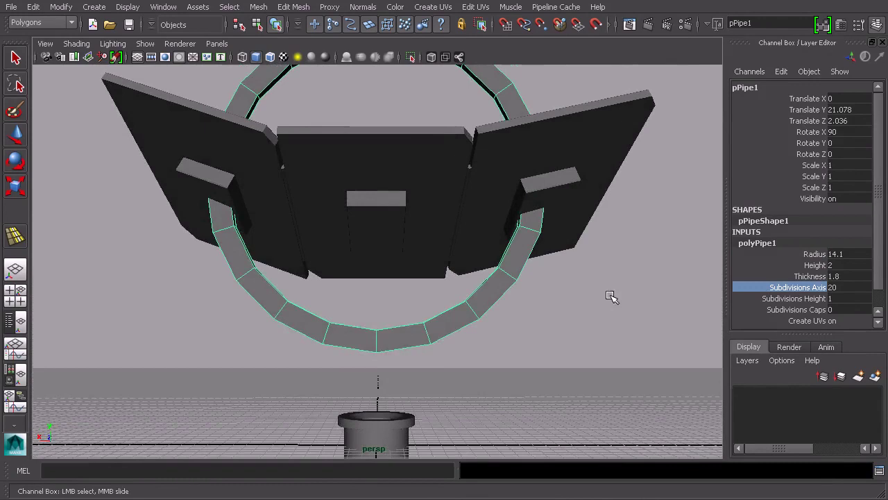
pyautogui.moveTo(611, 298); pyautogui.dragTo(623, 299, button='middle')
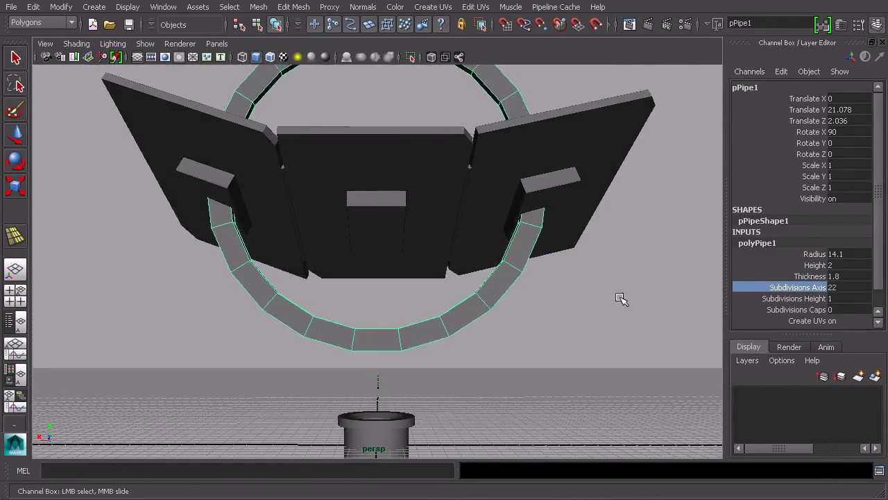
pyautogui.keyDown('alt'); pyautogui.moveTo(570, 308); pyautogui.dragTo(560, 338); pyautogui.keyUp('alt')
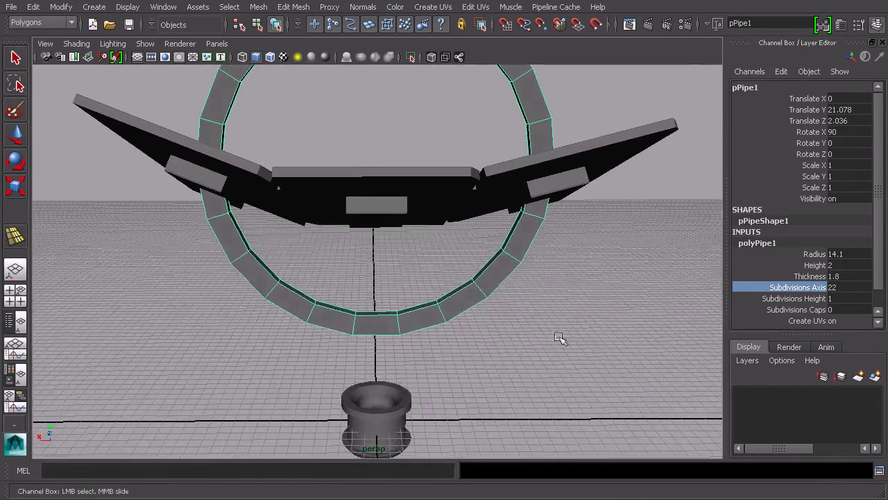
# - Undo a trial thickness change and set the pipe's height to 3.7
pyautogui.keyDown('alt'); pyautogui.moveTo(370, 347); pyautogui.dragTo(838, 297); pyautogui.keyUp('alt')
pyautogui.scroll(2, 517, 304)
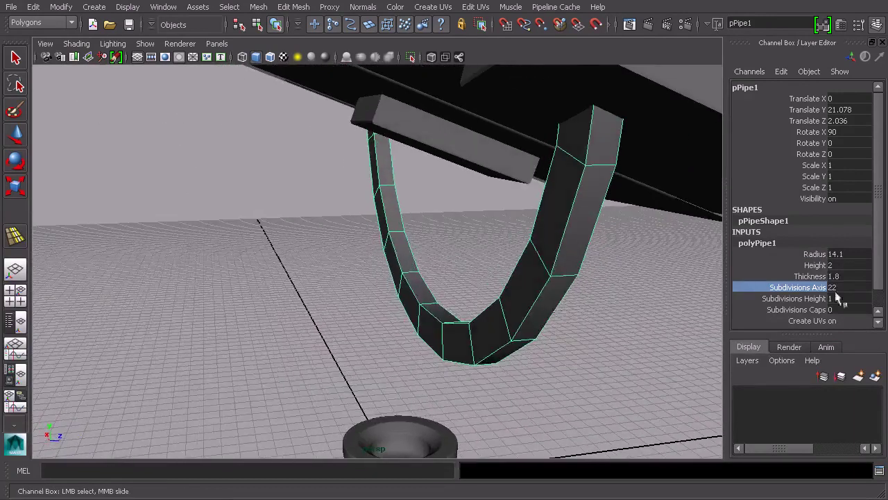
pyautogui.click(811, 277)
pyautogui.moveTo(643, 297); pyautogui.dragTo(667, 298, button='middle')
pyautogui.hotkey('ctrl', 'z')
pyautogui.click(814, 265)
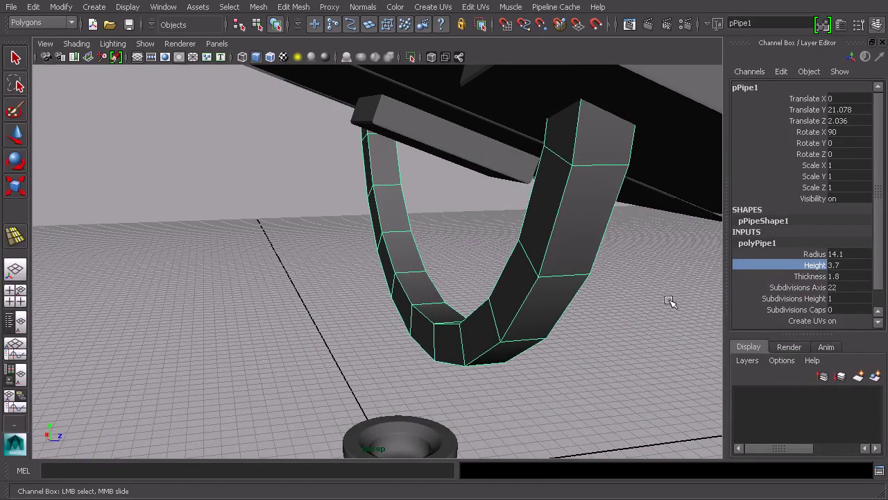
# - Increase the pipe's radius to 14.9 so the ring reaches the outer panels' mounting blocks
pyautogui.keyDown('alt'); pyautogui.moveTo(668, 302); pyautogui.dragTo(643, 293); pyautogui.keyUp('alt')
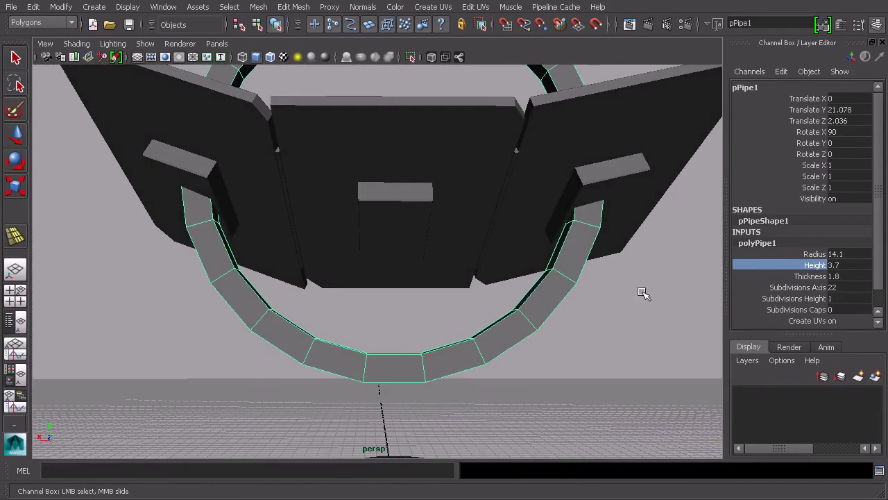
pyautogui.click(810, 254)
pyautogui.moveTo(658, 285); pyautogui.dragTo(663, 286, button='middle')
pyautogui.keyDown('alt'); pyautogui.moveTo(599, 184); pyautogui.dragTo(788, 288); pyautogui.keyUp('alt')
# - Set the pipe's thickness to 2.2 and its height to 4.9
pyautogui.click(812, 276)
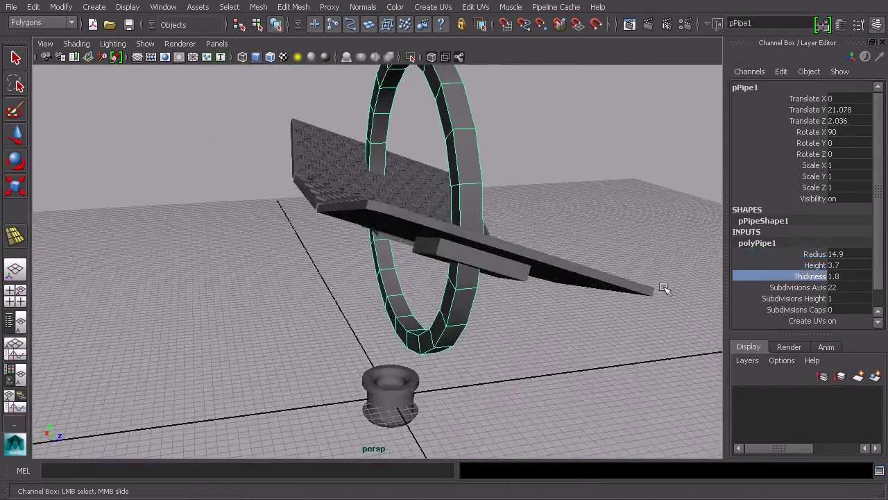
pyautogui.moveTo(666, 292); pyautogui.dragTo(671, 286, button='middle')
pyautogui.click(809, 265)
pyautogui.moveTo(581, 292)
pyautogui.keyDown('alt'); pyautogui.mouseDown()
pyautogui.moveTo(674, 252)
pyautogui.moveTo(694, 274)
pyautogui.moveTo(589, 289)
pyautogui.mouseUp(); pyautogui.keyUp('alt')
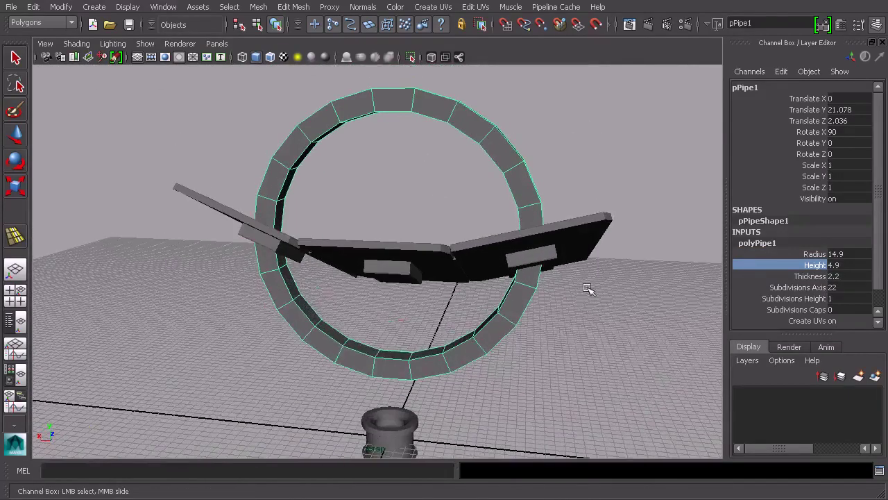
# - Lower the ring slightly to about Y 20.629, keeping it aligned with the panel mounts
pyautogui.keyDown('alt'); pyautogui.moveTo(550, 191); pyautogui.dragTo(569, 201); pyautogui.keyUp('alt')
pyautogui.press('w')
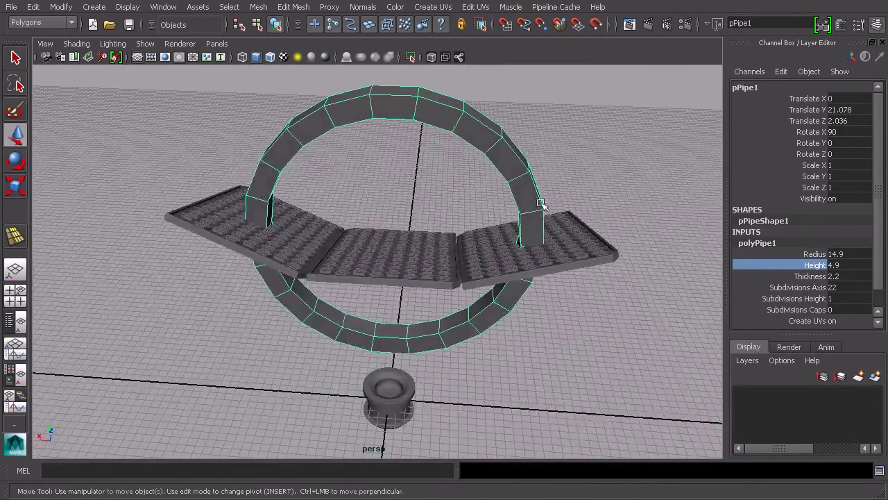
pyautogui.moveTo(392, 187); pyautogui.dragTo(477, 185)
pyautogui.keyDown('alt'); pyautogui.moveTo(476, 184); pyautogui.dragTo(470, 207, button='middle'); pyautogui.keyUp('alt')
pyautogui.scroll(2, 535, 206)
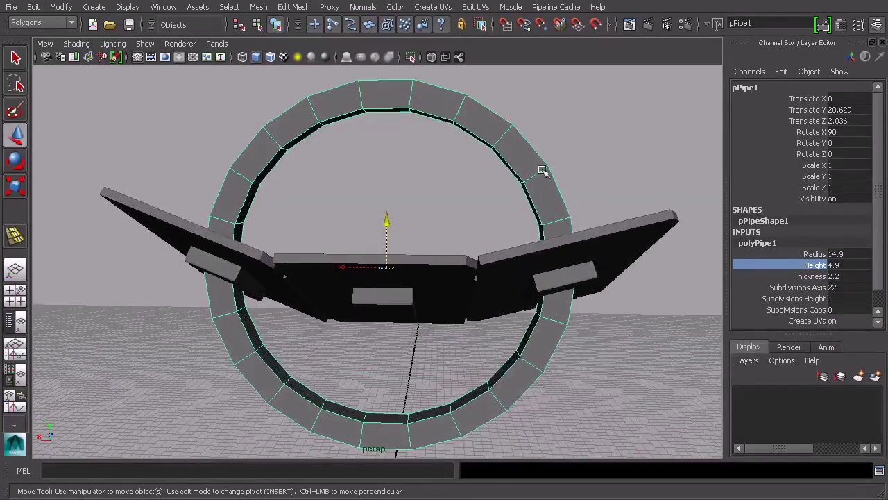
# - Delete the ring segments just above the two outer panels to cut off the upper arc
pyautogui.moveTo(537, 166); pyautogui.dragTo(535, 194, button='right')
pyautogui.keyDown('alt'); pyautogui.moveTo(553, 186); pyautogui.dragTo(569, 225); pyautogui.keyUp('alt')
pyautogui.click(536, 231)
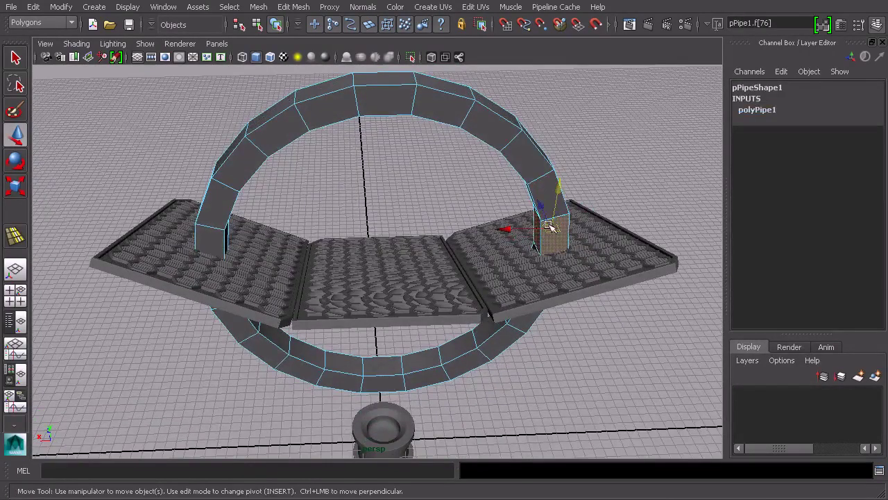
pyautogui.press('Delete')
pyautogui.keyDown('alt'); pyautogui.moveTo(303, 216); pyautogui.dragTo(215, 234); pyautogui.keyUp('alt')
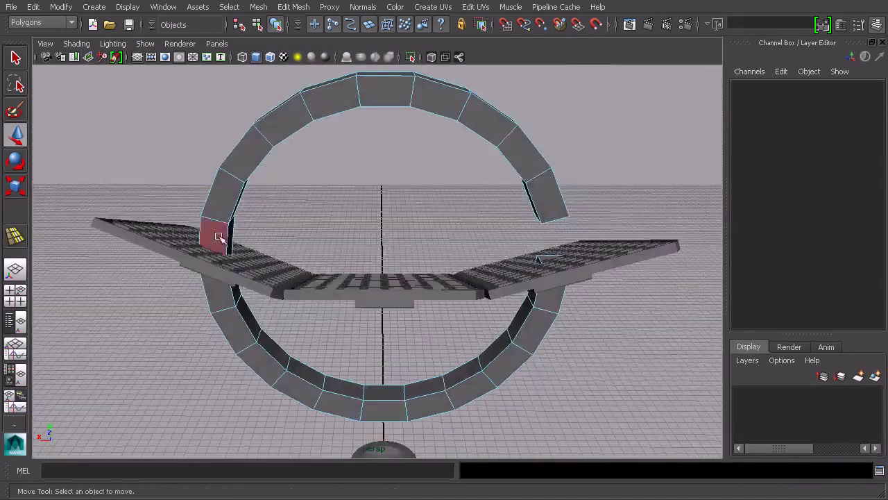
pyautogui.click(229, 232)
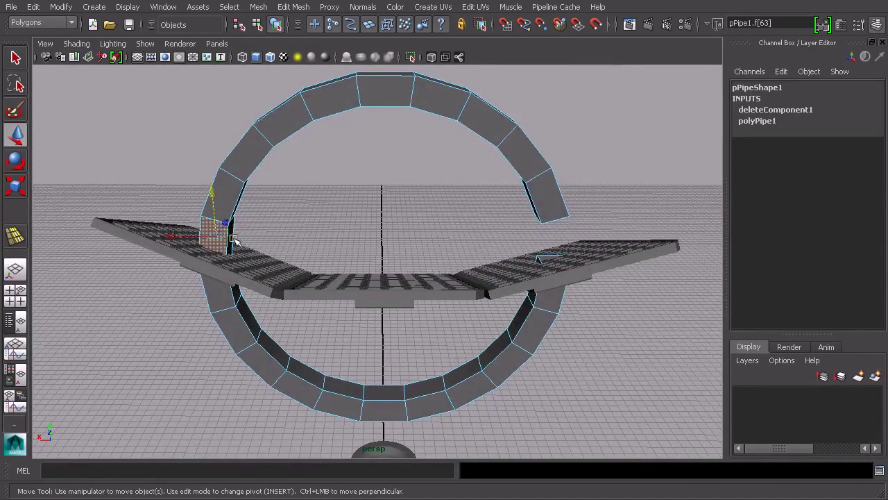
pyautogui.press('Delete')
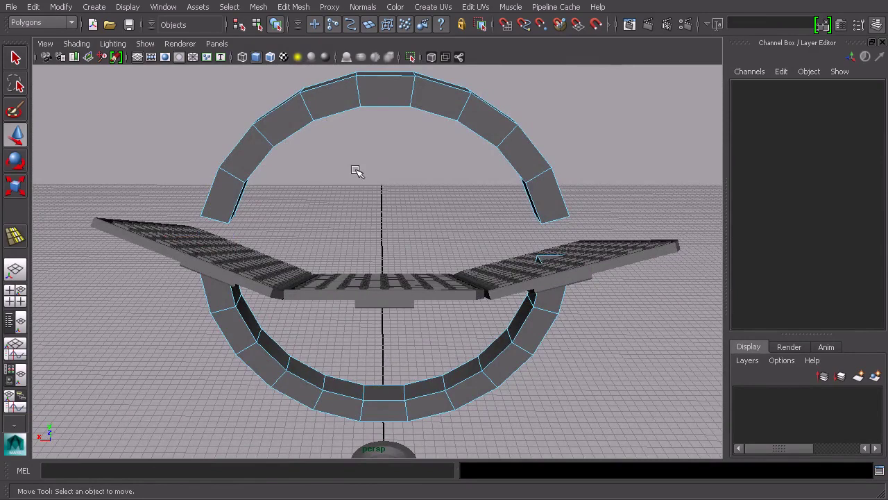
# - Select the whole detached upper arc of the ring and delete its faces
pyautogui.keyDown('alt'); pyautogui.moveTo(456, 179); pyautogui.dragTo(495, 149); pyautogui.keyUp('alt')
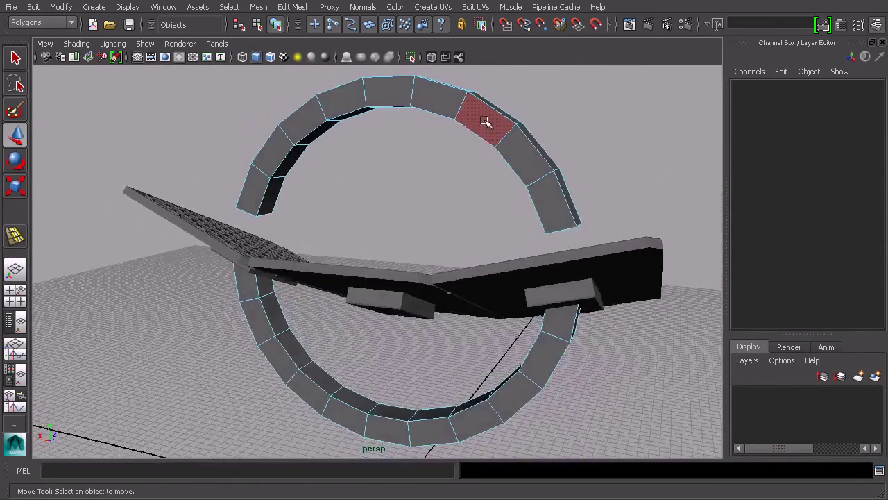
pyautogui.doubleClick(486, 122)
pyautogui.keyDown('alt'); pyautogui.moveTo(481, 119); pyautogui.dragTo(494, 209); pyautogui.keyUp('alt')
pyautogui.press('Delete')
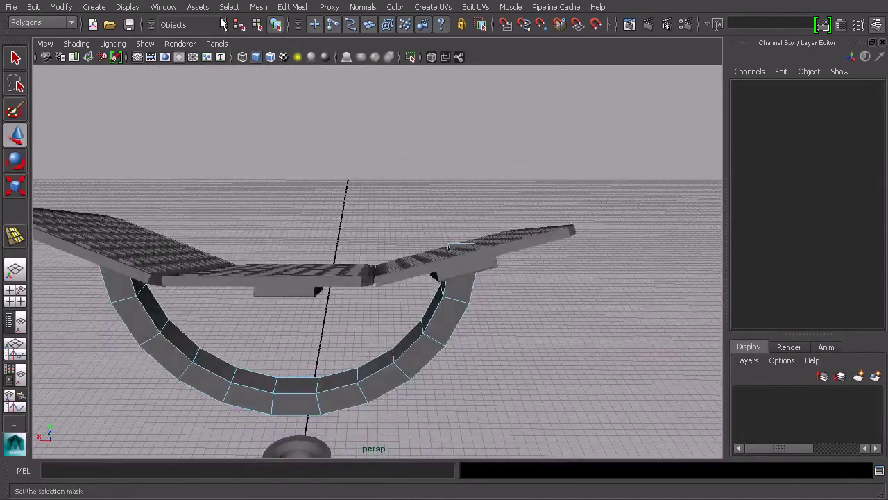
# - Select the end vertices of the ring arm at one outer panel and lower them beneath that panel's mount
pyautogui.click(261, 25)
pyautogui.keyDown('alt'); pyautogui.moveTo(343, 75); pyautogui.dragTo(460, 169); pyautogui.keyUp('alt')
pyautogui.moveTo(460, 169); pyautogui.dragTo(407, 164, button='right')
pyautogui.click(455, 243)
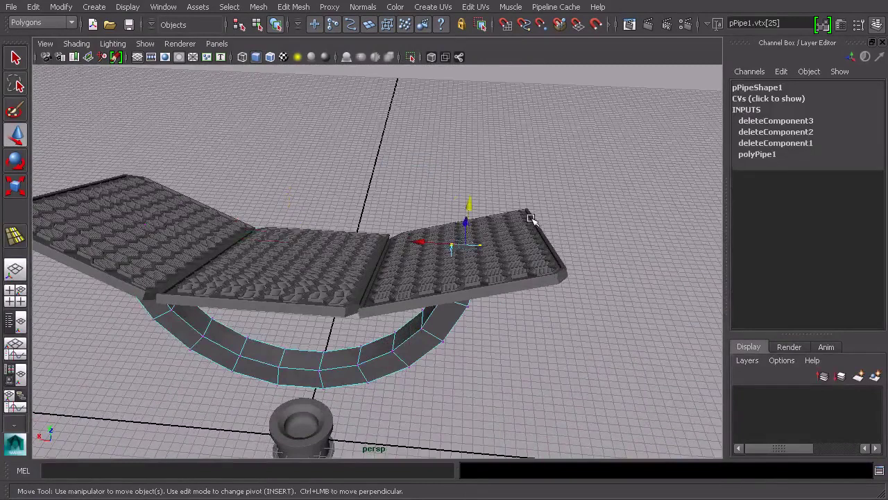
pyautogui.press('f')
pyautogui.scroll(-3, 411, 218)
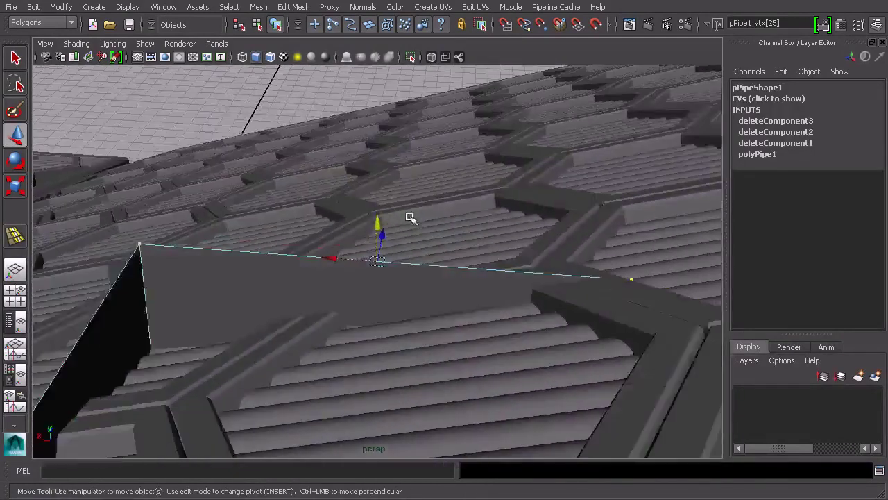
pyautogui.keyDown('alt'); pyautogui.moveTo(401, 226); pyautogui.dragTo(313, 247); pyautogui.keyUp('alt')
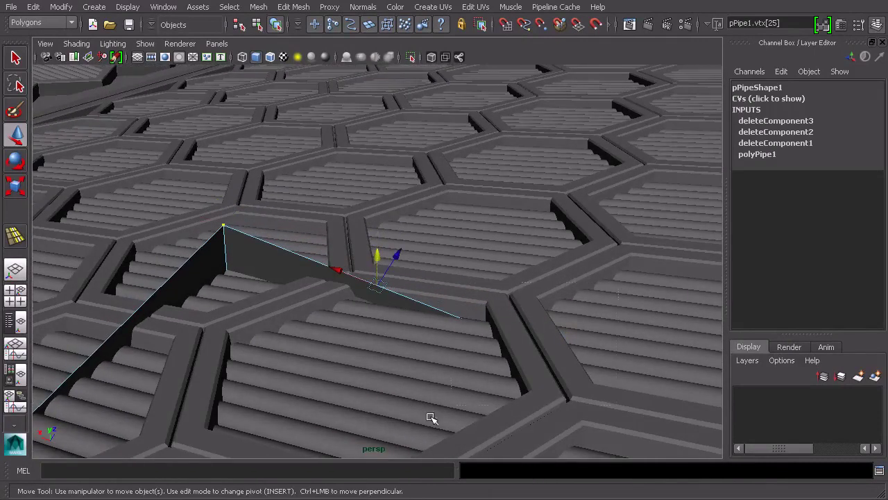
pyautogui.moveTo(215, 191); pyautogui.dragTo(550, 191)
pyautogui.scroll(-7, 264, 268)
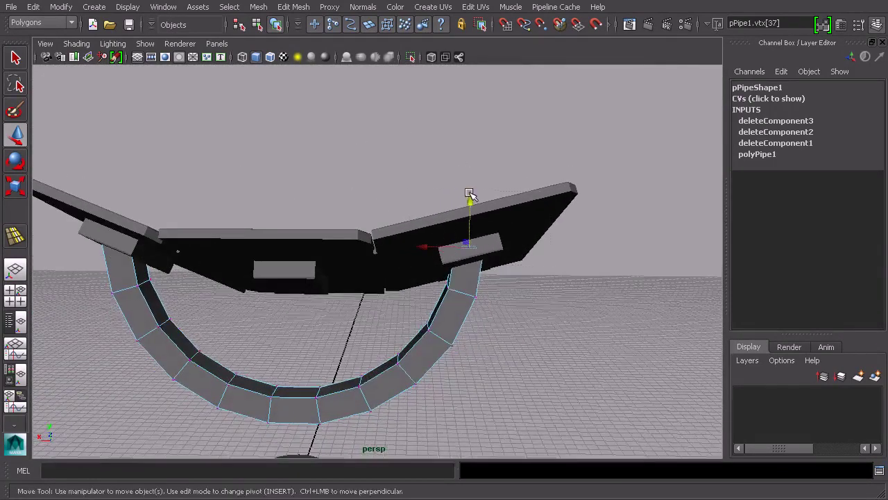
pyautogui.moveTo(469, 193); pyautogui.dragTo(471, 199)
# - Lower the protruding end vertices of the opposite ring arm beneath its panel mount and return to object mode
pyautogui.keyDown('alt'); pyautogui.moveTo(199, 208); pyautogui.dragTo(347, 214, button='middle'); pyautogui.keyUp('alt')
pyautogui.keyDown('alt'); pyautogui.moveTo(347, 214); pyautogui.dragTo(326, 216); pyautogui.keyUp('alt')
pyautogui.moveTo(414, 188); pyautogui.dragTo(265, 267)
pyautogui.scroll(5, 318, 245)
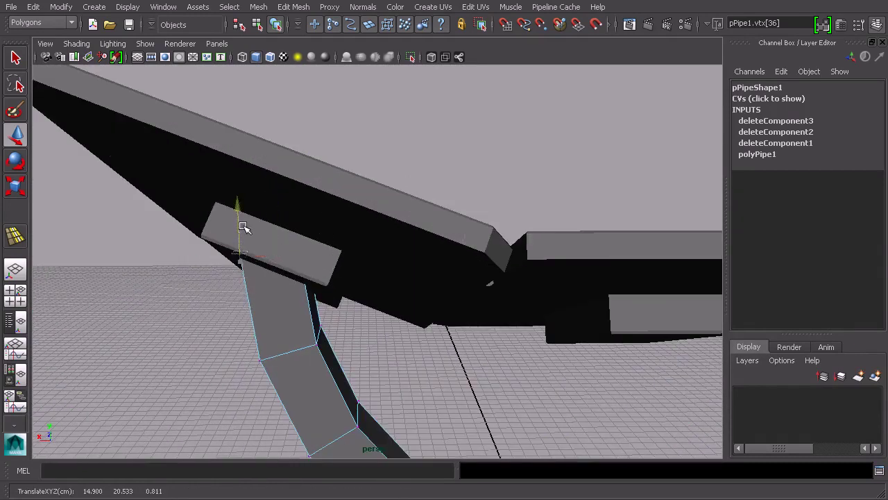
pyautogui.keyDown('alt'); pyautogui.moveTo(297, 232); pyautogui.dragTo(270, 83, button='right'); pyautogui.keyUp('alt')
pyautogui.click(263, 26)
pyautogui.click(277, 28)
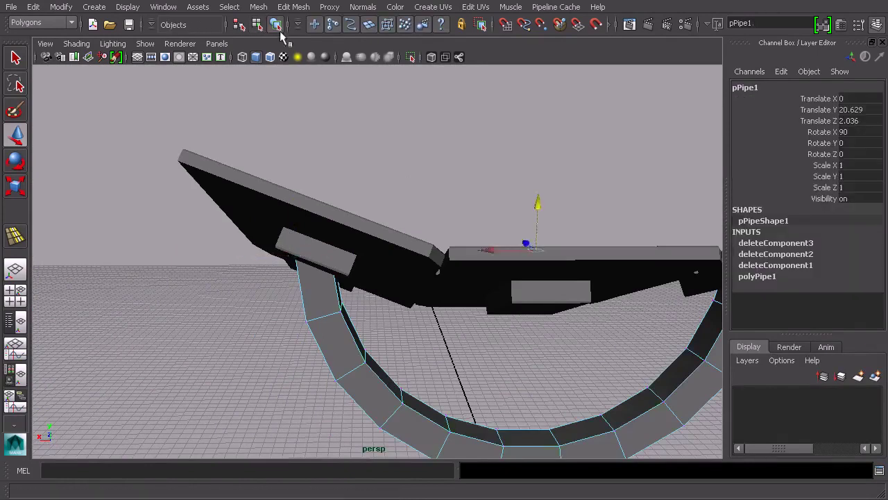
# - Select the ring's lowest outer face above the base and widen it about 1.4 times along the ring's depth
pyautogui.keyDown('alt'); pyautogui.moveTo(538, 248); pyautogui.dragTo(440, 129, button='middle'); pyautogui.keyUp('alt')
pyautogui.keyDown('alt'); pyautogui.moveTo(560, 250); pyautogui.dragTo(437, 192); pyautogui.keyUp('alt')
pyautogui.keyDown('alt'); pyautogui.moveTo(493, 262); pyautogui.dragTo(514, 289); pyautogui.keyUp('alt')
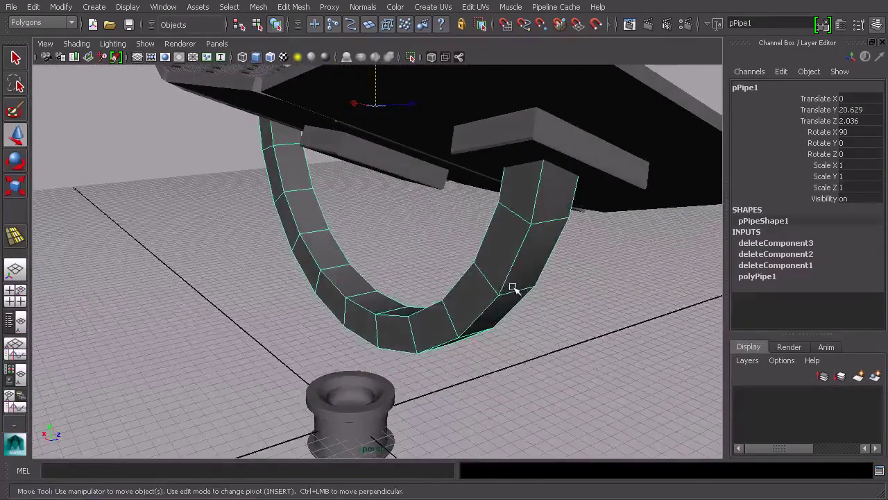
pyautogui.keyDown('alt'); pyautogui.moveTo(401, 314); pyautogui.dragTo(458, 218); pyautogui.keyUp('alt')
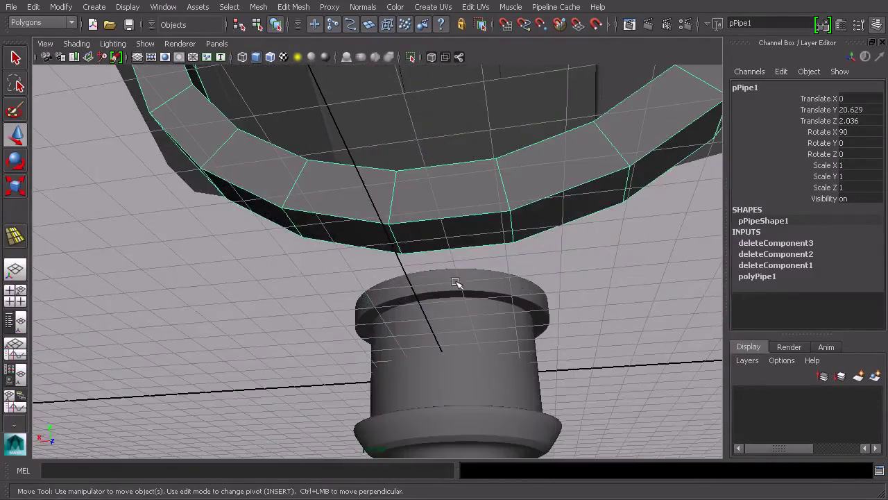
pyautogui.keyDown('alt'); pyautogui.moveTo(484, 277); pyautogui.dragTo(451, 232); pyautogui.keyUp('alt')
pyautogui.moveTo(448, 232); pyautogui.dragTo(452, 258, button='right')
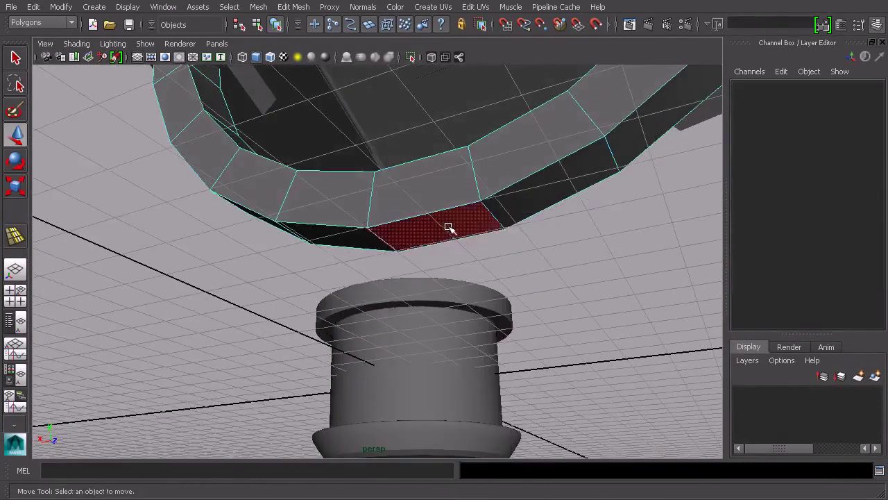
pyautogui.click(451, 229)
pyautogui.keyDown('alt'); pyautogui.moveTo(477, 225); pyautogui.dragTo(370, 256); pyautogui.keyUp('alt')
pyautogui.press('r')
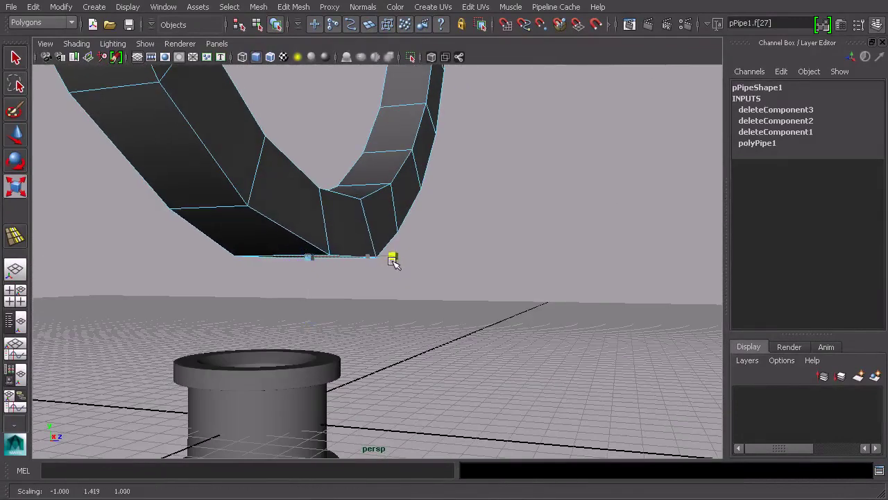
pyautogui.keyDown('alt'); pyautogui.moveTo(406, 263); pyautogui.dragTo(559, 234); pyautogui.keyUp('alt')
# - Extrude the widened bottom face with a slight inward offset, and extrude it again slightly downward as a thin lip
pyautogui.click(297, 7)
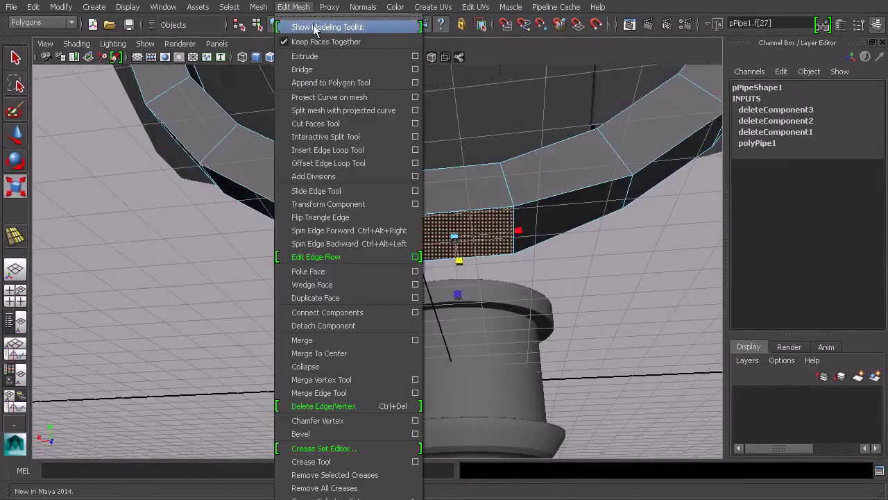
pyautogui.click(322, 23)
pyautogui.scroll(3, 465, 204)
pyautogui.keyDown('alt'); pyautogui.moveTo(465, 204); pyautogui.dragTo(480, 268); pyautogui.keyUp('alt')
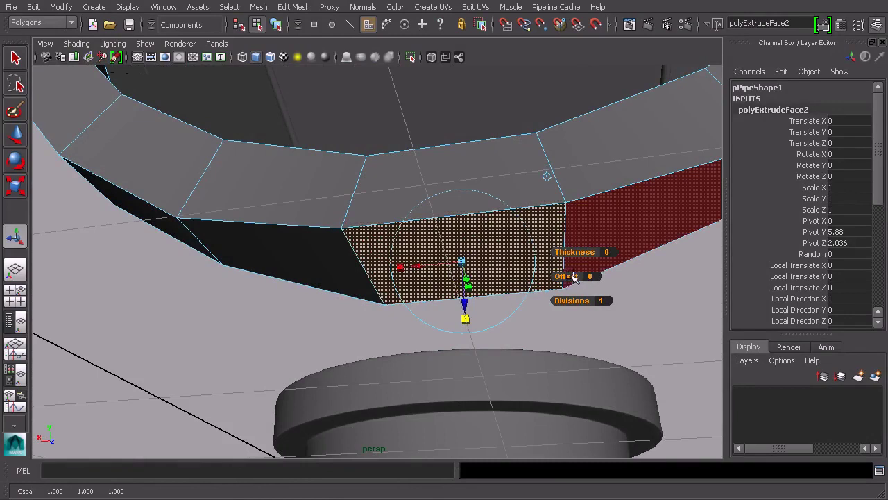
pyautogui.moveTo(571, 275); pyautogui.dragTo(520, 284)
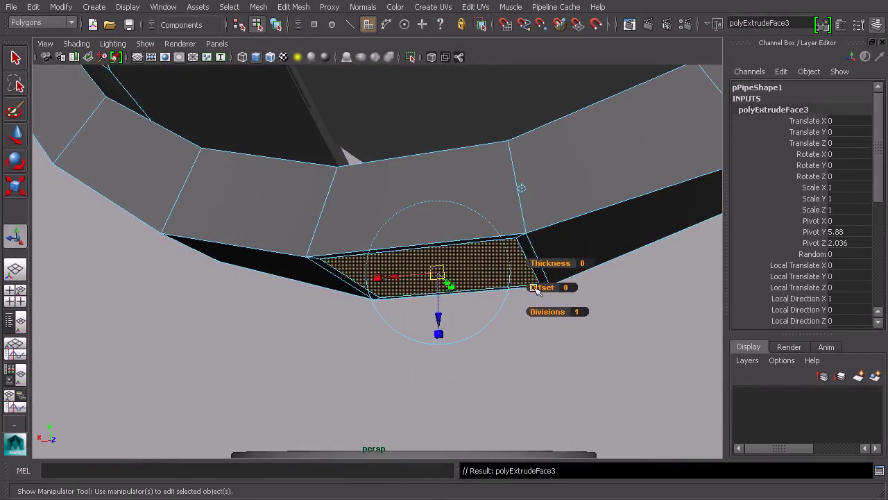
pyautogui.moveTo(560, 265); pyautogui.dragTo(557, 263)
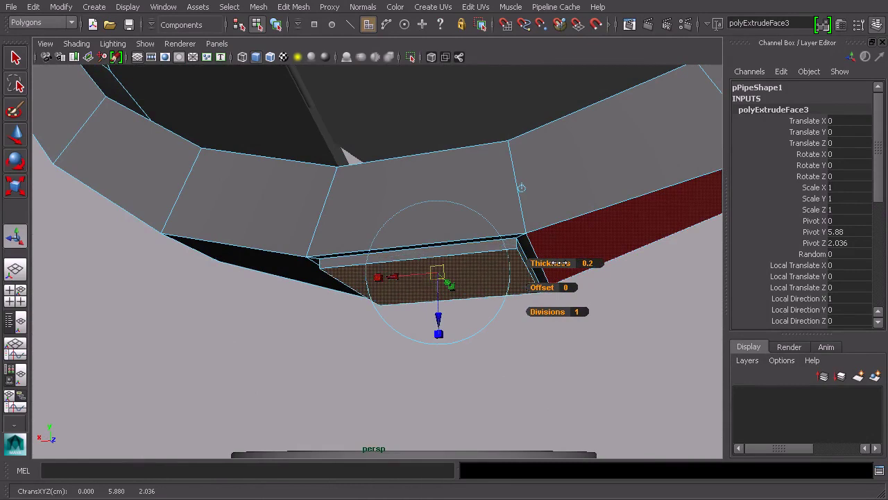
pyautogui.moveTo(559, 264); pyautogui.dragTo(575, 268)
# - Extrude the inset face downward with a thickness of 4.6 into the base socket and delete its end face
pyautogui.hotkey('ctrl', 'e')
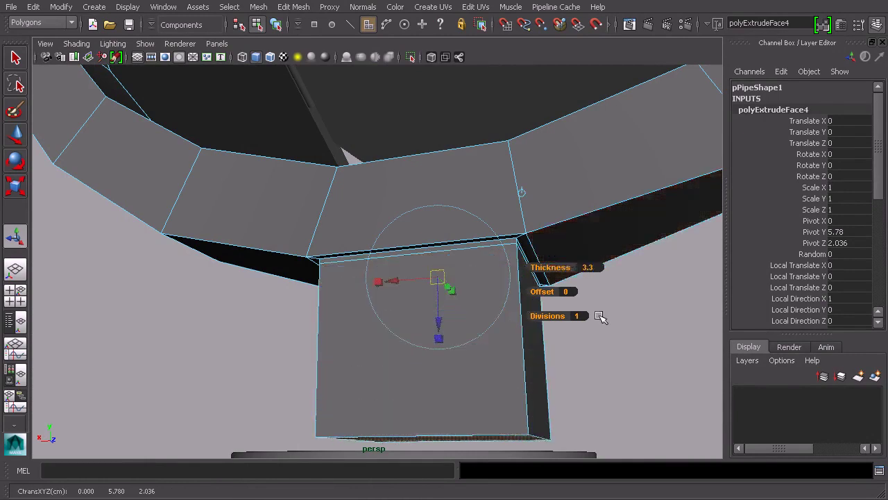
pyautogui.keyDown('alt'); pyautogui.moveTo(601, 318); pyautogui.dragTo(604, 351); pyautogui.keyUp('alt')
pyautogui.keyDown('alt'); pyautogui.moveTo(605, 352); pyautogui.dragTo(564, 226, button='middle'); pyautogui.keyUp('alt')
pyautogui.keyDown('alt'); pyautogui.moveTo(549, 237); pyautogui.dragTo(569, 264); pyautogui.keyUp('alt')
pyautogui.moveTo(531, 173); pyautogui.dragTo(539, 174)
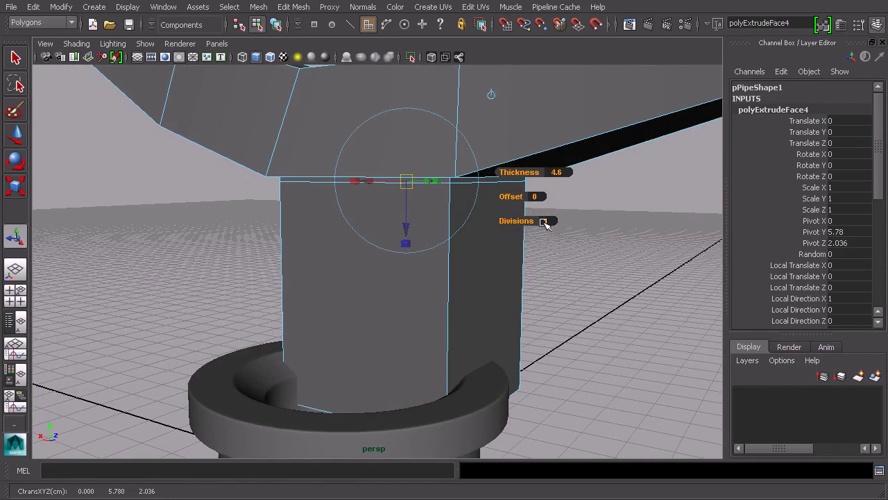
pyautogui.press('Delete')
# - Check the ring and its new post in smooth mesh preview, and switch back to the unsmoothed display
pyautogui.keyDown('alt'); pyautogui.moveTo(636, 338); pyautogui.dragTo(419, 302); pyautogui.keyUp('alt')
pyautogui.keyDown('alt'); pyautogui.moveTo(335, 291); pyautogui.dragTo(587, 325); pyautogui.keyUp('alt')
pyautogui.keyDown('alt'); pyautogui.moveTo(469, 264); pyautogui.dragTo(410, 304); pyautogui.keyUp('alt')
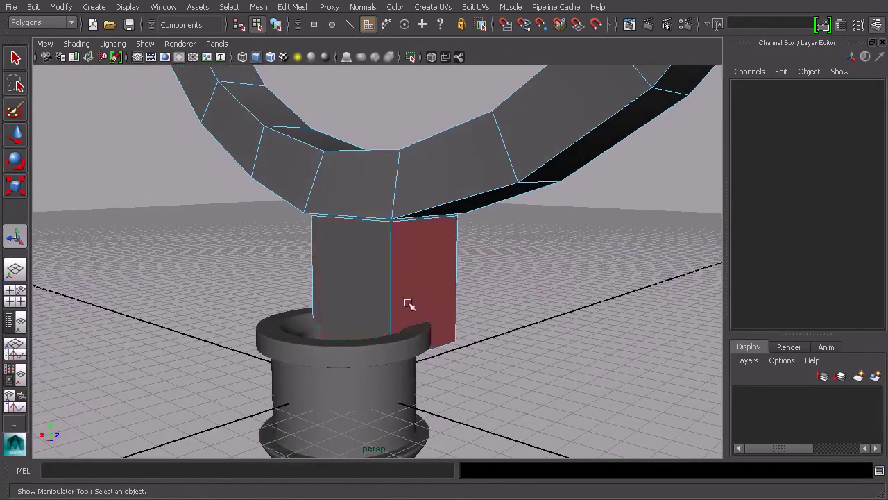
pyautogui.click(239, 25)
pyautogui.press('3')
pyautogui.click(497, 282)
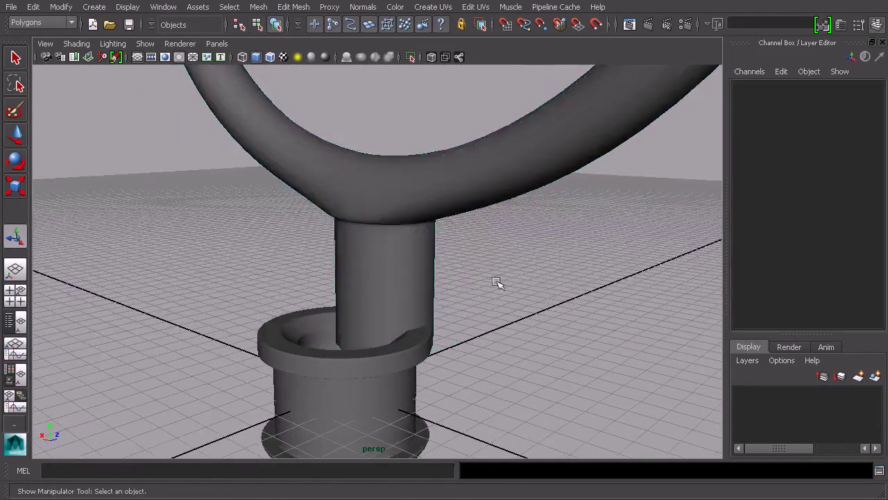
pyautogui.keyDown('alt'); pyautogui.moveTo(497, 283); pyautogui.dragTo(539, 289); pyautogui.keyUp('alt')
pyautogui.click(433, 267)
pyautogui.press('1')
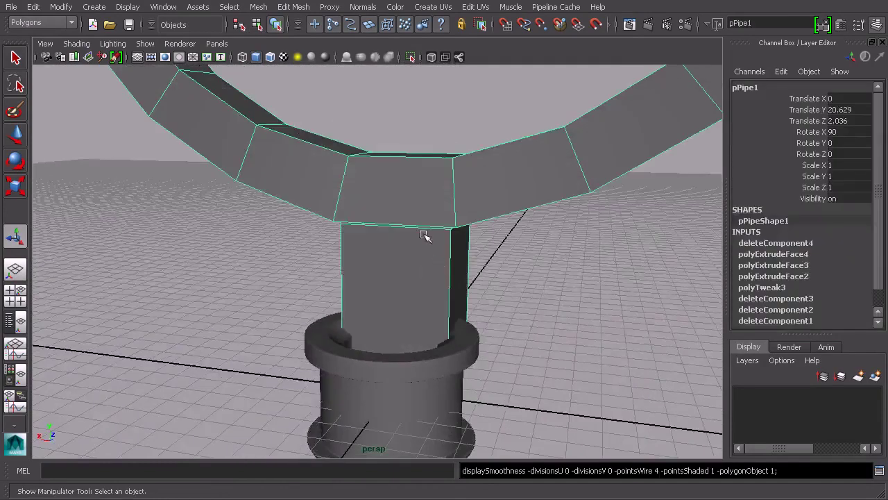
# - Extrude the faces around the ring's bottom segment slightly outward to form a raised collar above the post
pyautogui.keyDown('alt'); pyautogui.moveTo(424, 235); pyautogui.dragTo(469, 263); pyautogui.keyUp('alt')
pyautogui.scroll(2, 444, 216)
pyautogui.keyDown('alt'); pyautogui.moveTo(409, 128); pyautogui.dragTo(458, 251); pyautogui.keyUp('alt')
pyautogui.rightClick(428, 257)
pyautogui.click(429, 290)
pyautogui.click(428, 250)
pyautogui.click(294, 7)
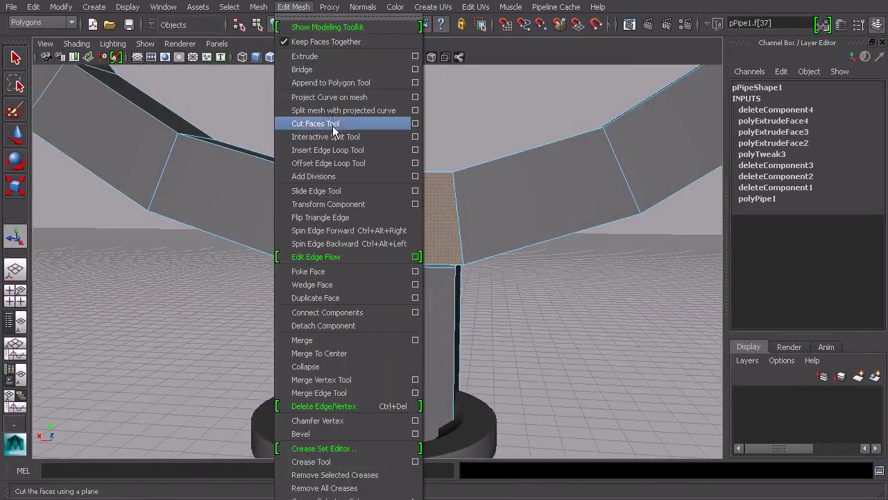
pyautogui.click(323, 57)
pyautogui.keyDown('alt'); pyautogui.moveTo(446, 140); pyautogui.dragTo(463, 153); pyautogui.keyUp('alt')
pyautogui.click(275, 25)
pyautogui.keyDown('alt'); pyautogui.moveTo(318, 83); pyautogui.dragTo(439, 214); pyautogui.keyUp('alt')
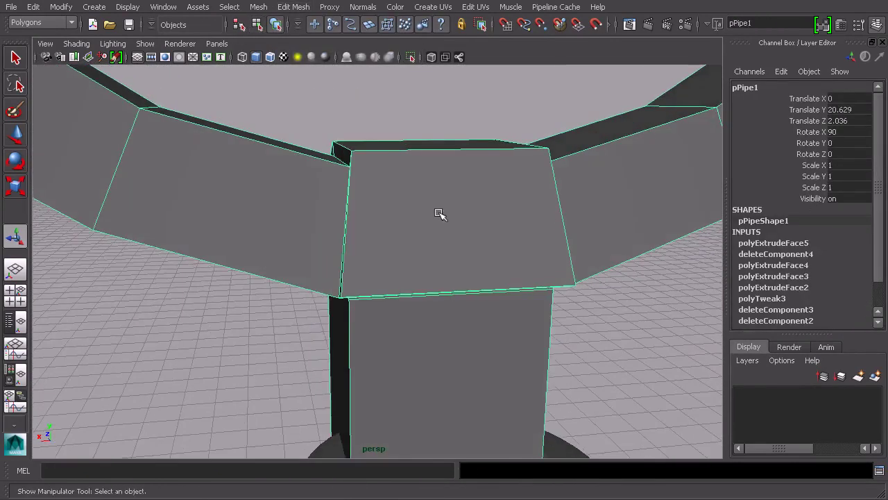
# - Inspect the raised collar in smooth mesh preview from several angles and return to the unsmoothed display
pyautogui.press('3')
pyautogui.keyDown('alt'); pyautogui.moveTo(621, 321); pyautogui.dragTo(557, 305, button='right'); pyautogui.keyUp('alt')
pyautogui.keyDown('alt'); pyautogui.moveTo(558, 305); pyautogui.dragTo(532, 297); pyautogui.keyUp('alt')
pyautogui.click(491, 317)
pyautogui.keyDown('alt'); pyautogui.moveTo(492, 318); pyautogui.dragTo(470, 297); pyautogui.keyUp('alt')
pyautogui.click(364, 275)
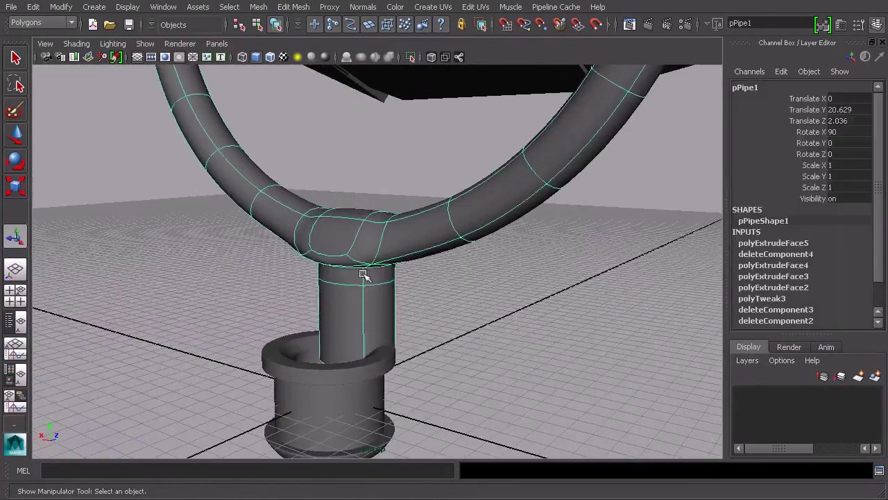
pyautogui.press('1')
# - Insert two edge loops through the collar and post, one close to each side edge, to sharpen the collar
pyautogui.keyDown('alt'); pyautogui.moveTo(353, 264); pyautogui.dragTo(418, 253); pyautogui.keyUp('alt')
pyautogui.keyDown('alt'); pyautogui.moveTo(418, 253); pyautogui.dragTo(441, 244, button='right'); pyautogui.keyUp('alt')
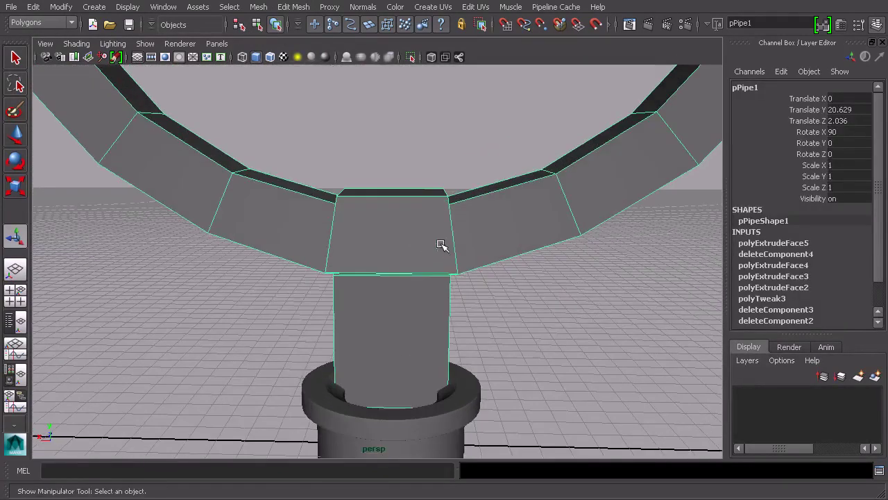
pyautogui.click(291, 8)
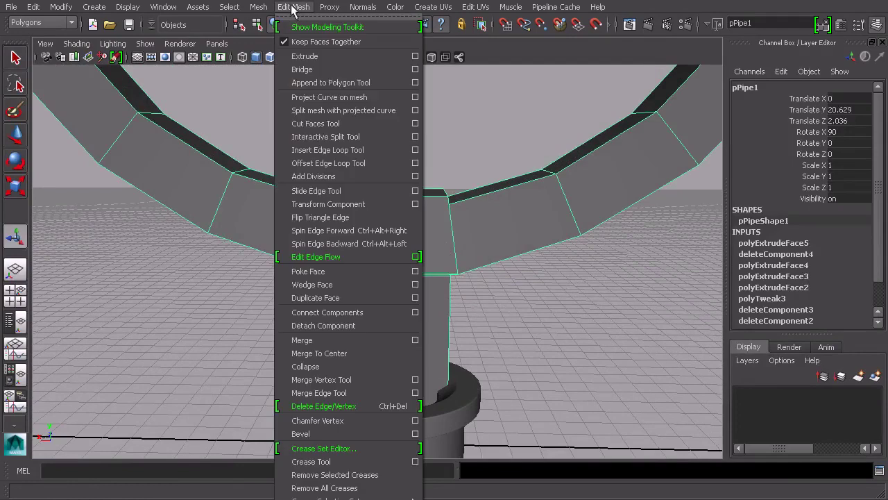
pyautogui.click(339, 151)
pyautogui.moveTo(363, 201); pyautogui.dragTo(438, 217)
pyautogui.keyDown('alt'); pyautogui.moveTo(494, 224); pyautogui.dragTo(479, 236); pyautogui.keyUp('alt')
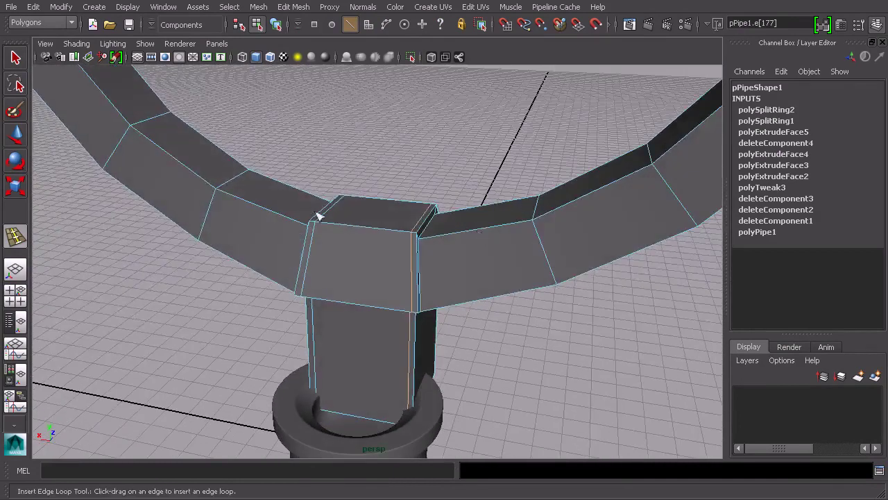
# - Review the sharpened collar and both ring arms in smooth mesh preview, and restore the unsmoothed display
pyautogui.click(275, 25)
pyautogui.keyDown('alt'); pyautogui.moveTo(283, 147); pyautogui.dragTo(292, 140); pyautogui.keyUp('alt')
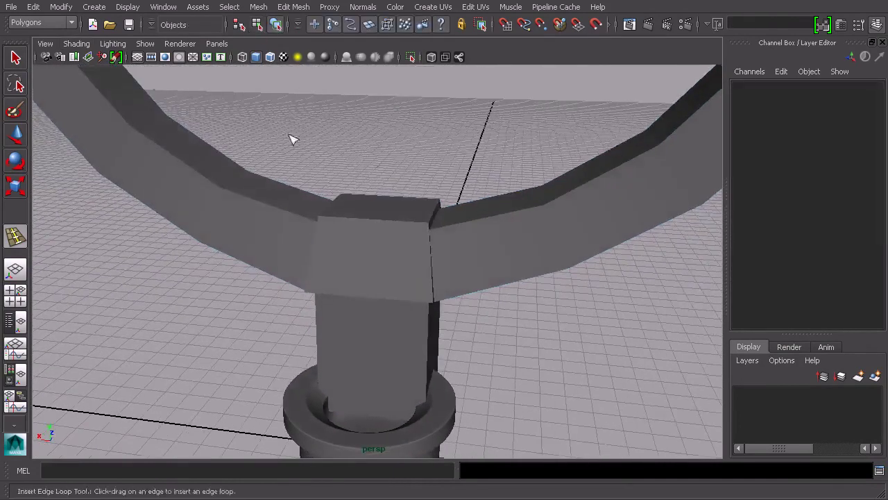
pyautogui.click(309, 239)
pyautogui.press('3')
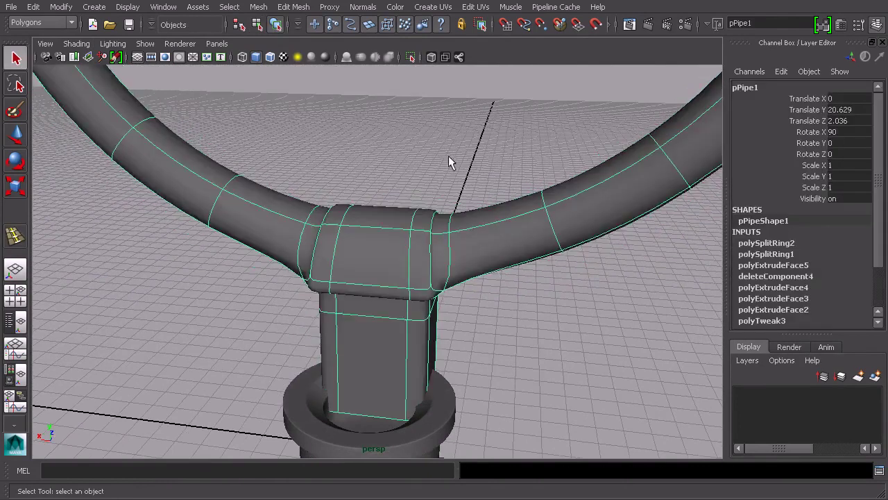
pyautogui.click(448, 159)
pyautogui.keyDown('alt'); pyautogui.moveTo(452, 166); pyautogui.dragTo(472, 302); pyautogui.keyUp('alt')
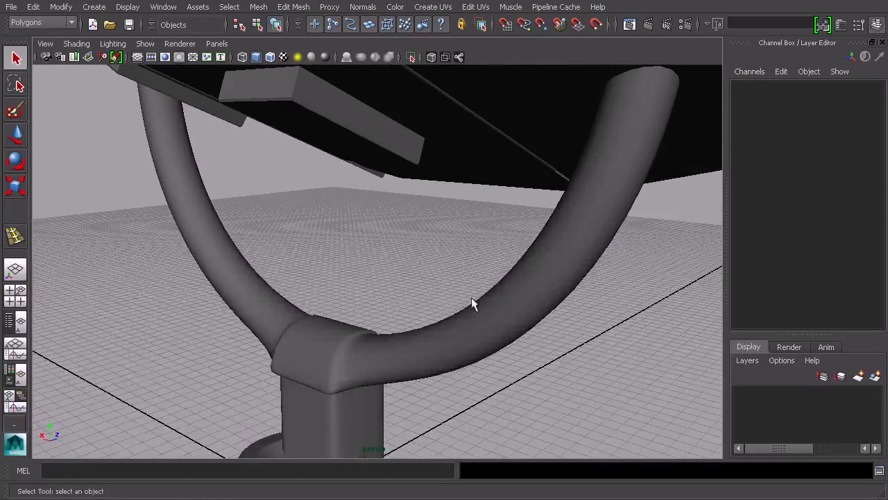
pyautogui.click(549, 279)
pyautogui.press('f')
pyautogui.press('1')
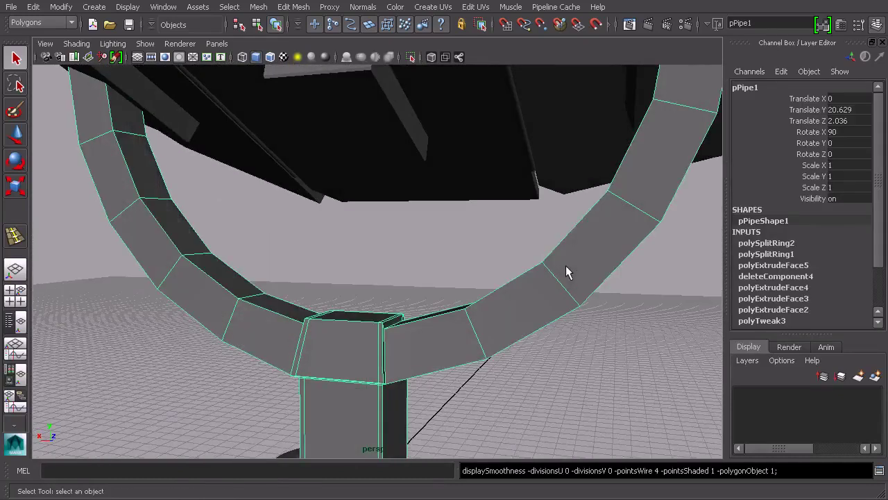
# - Select the three upper outer faces on each ring arm and extrude them outward with a thickness of 0.4
pyautogui.keyDown('alt'); pyautogui.moveTo(382, 323); pyautogui.dragTo(482, 298); pyautogui.keyUp('alt')
pyautogui.rightClick(443, 220)
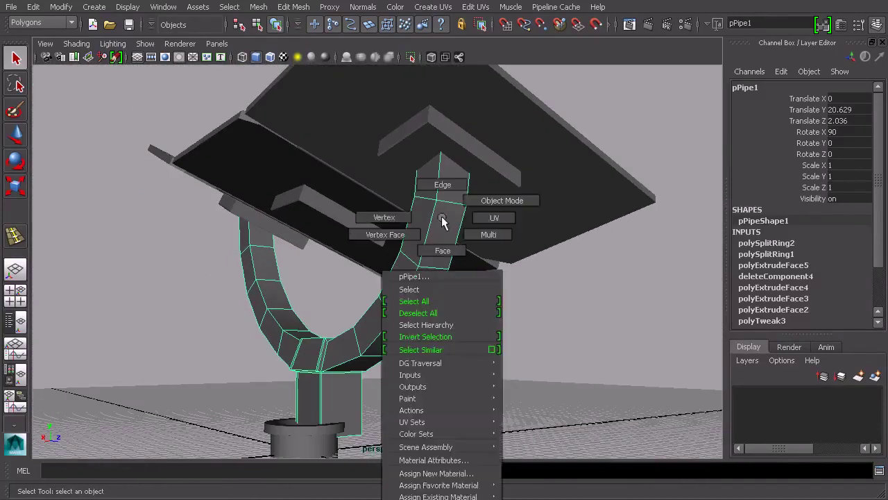
pyautogui.click(443, 251)
pyautogui.click(456, 181)
pyautogui.keyDown('shift'); pyautogui.click(423, 285); pyautogui.keyUp('shift')
pyautogui.keyDown('alt'); pyautogui.moveTo(423, 285); pyautogui.dragTo(357, 233); pyautogui.keyUp('alt')
pyautogui.keyDown('shift'); pyautogui.click(294, 283); pyautogui.keyUp('shift')
pyautogui.keyDown('alt'); pyautogui.moveTo(294, 283); pyautogui.dragTo(388, 264); pyautogui.keyUp('alt')
pyautogui.click(293, 7)
pyautogui.click(319, 55)
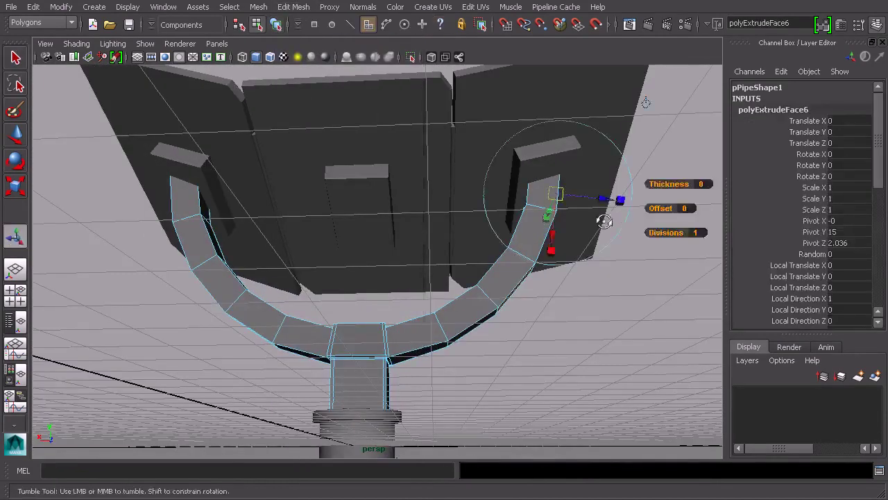
pyautogui.keyDown('alt'); pyautogui.moveTo(528, 208); pyautogui.dragTo(558, 212); pyautogui.keyUp('alt')
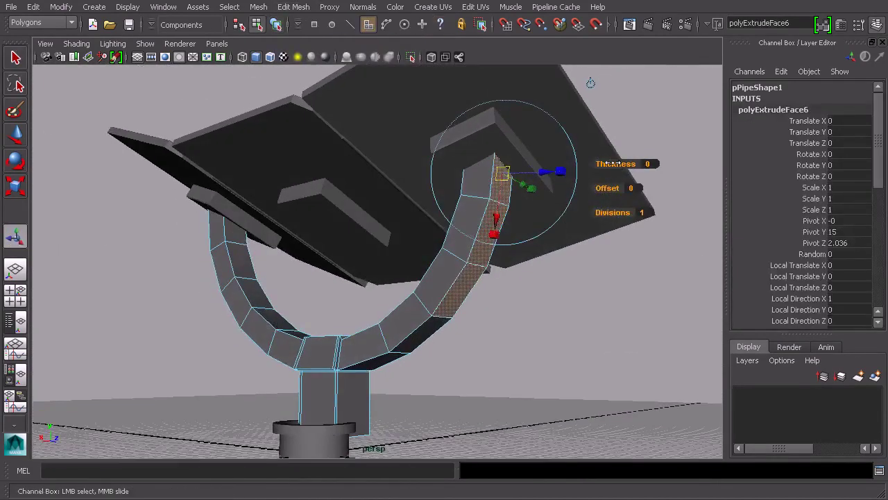
pyautogui.moveTo(611, 164); pyautogui.dragTo(613, 164)
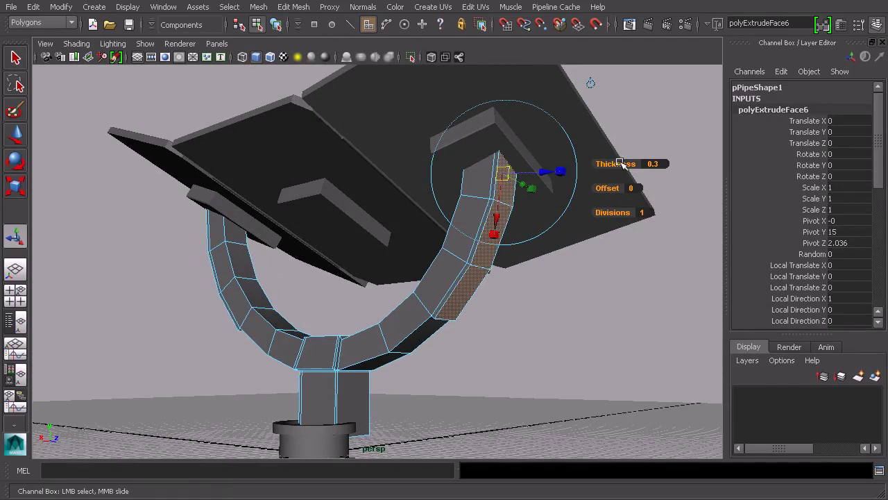
pyautogui.moveTo(622, 164); pyautogui.dragTo(623, 164)
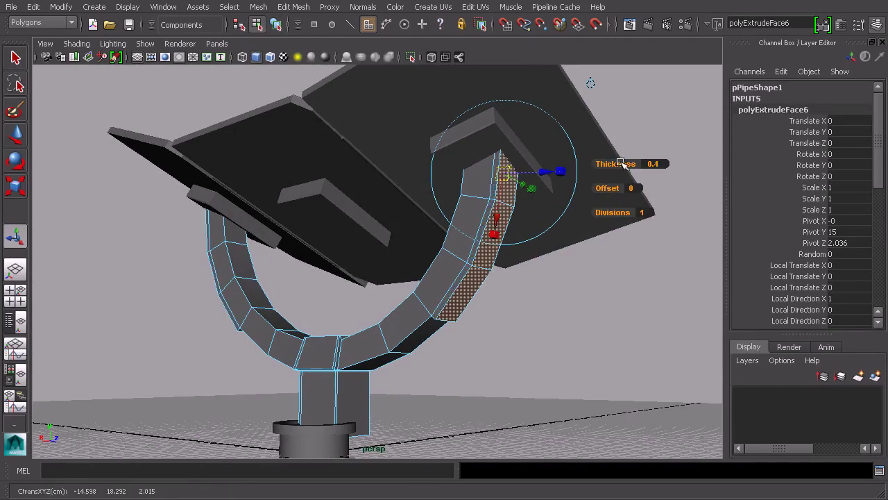
# - Inspect the thickened ring arms and the collar in object mode with smooth mesh preview
pyautogui.click(275, 25)
pyautogui.press('3')
pyautogui.click(555, 353)
pyautogui.keyDown('alt'); pyautogui.moveTo(555, 353); pyautogui.dragTo(575, 347); pyautogui.keyUp('alt')
pyautogui.keyDown('alt'); pyautogui.moveTo(507, 313); pyautogui.dragTo(477, 328); pyautogui.keyUp('alt')
pyautogui.keyDown('alt'); pyautogui.moveTo(512, 305); pyautogui.dragTo(547, 279, button='middle'); pyautogui.keyUp('alt')
pyautogui.scroll(4, 531, 303)
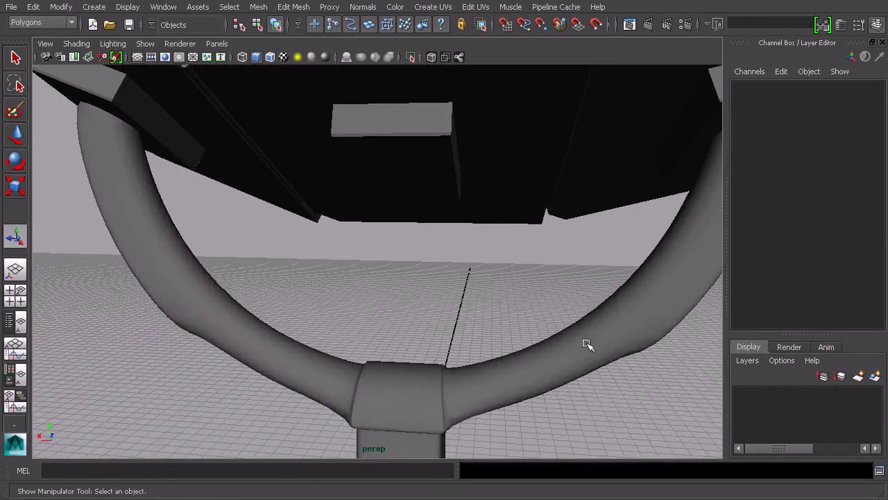
# - Insert four edge loops running lengthwise along the half ring's unsmoothed arms, close to the side edges, to sharpen their profile
pyautogui.click(588, 345)
pyautogui.press('1')
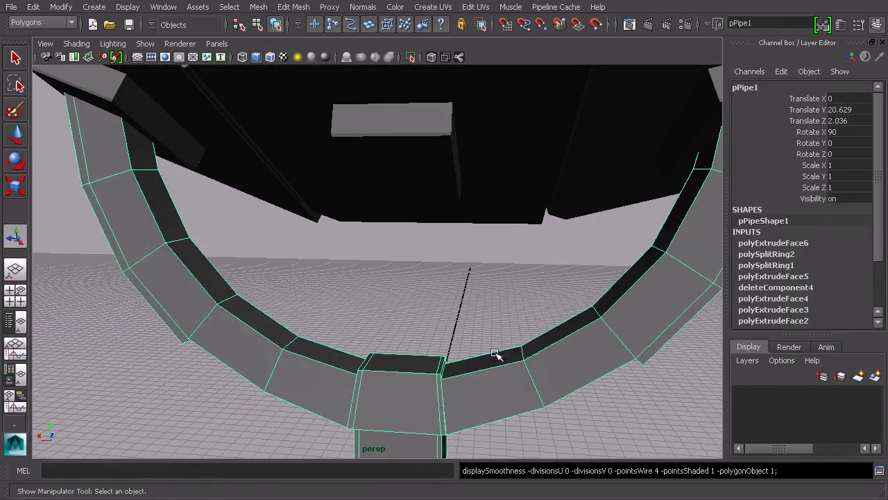
pyautogui.keyDown('alt'); pyautogui.moveTo(338, 307); pyautogui.dragTo(443, 290); pyautogui.keyUp('alt')
pyautogui.click(293, 6)
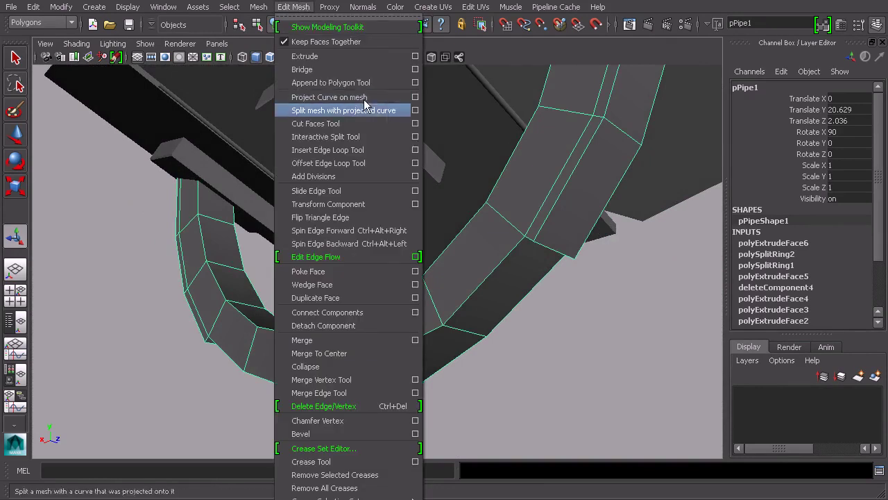
pyautogui.click(333, 146)
pyautogui.keyDown('alt'); pyautogui.moveTo(495, 236); pyautogui.dragTo(425, 245); pyautogui.keyUp('alt')
pyautogui.click(391, 229)
pyautogui.click(332, 227)
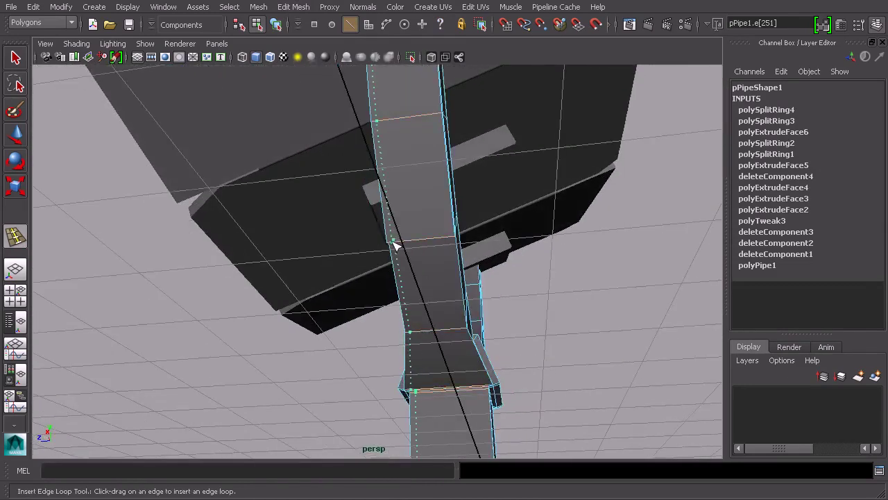
pyautogui.click(393, 245)
pyautogui.click(452, 239)
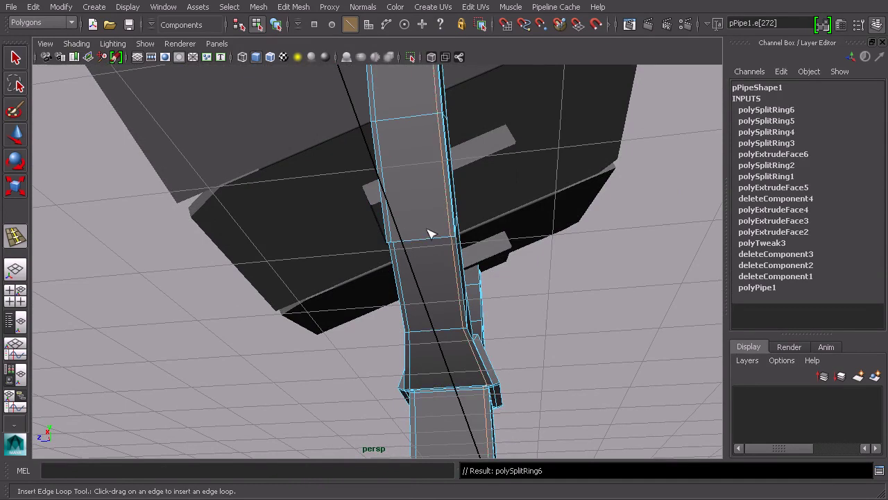
pyautogui.click(276, 24)
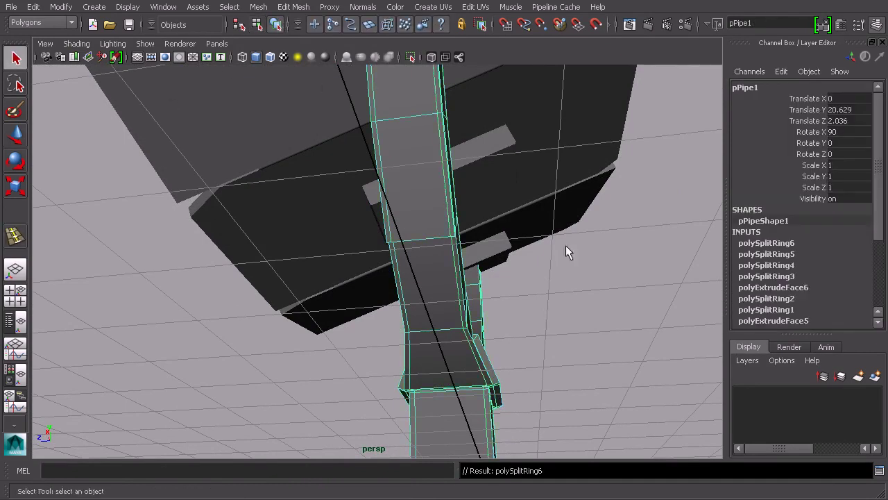
# - Inspect the sharpened ring arms and collar from several sides in smooth mesh preview
pyautogui.keyDown('alt'); pyautogui.moveTo(566, 246); pyautogui.dragTo(486, 271); pyautogui.keyUp('alt')
pyautogui.press('3')
pyautogui.click(644, 348)
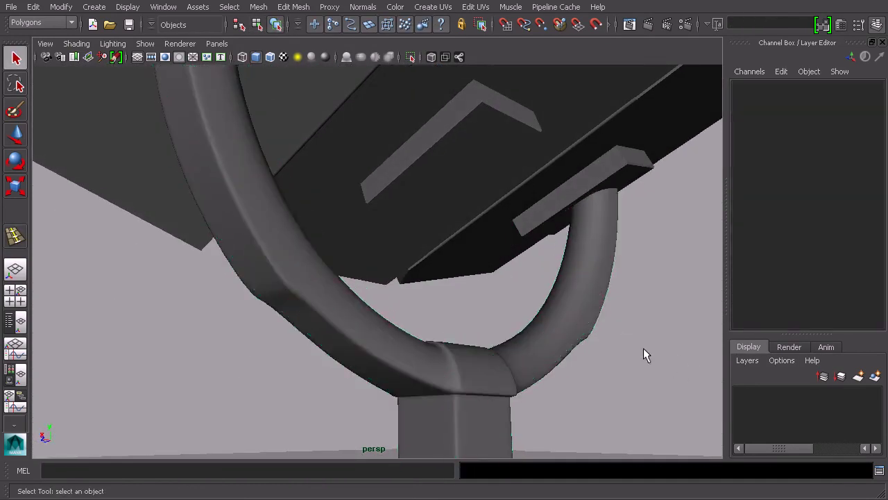
pyautogui.keyDown('alt'); pyautogui.moveTo(643, 348); pyautogui.dragTo(512, 332); pyautogui.keyUp('alt')
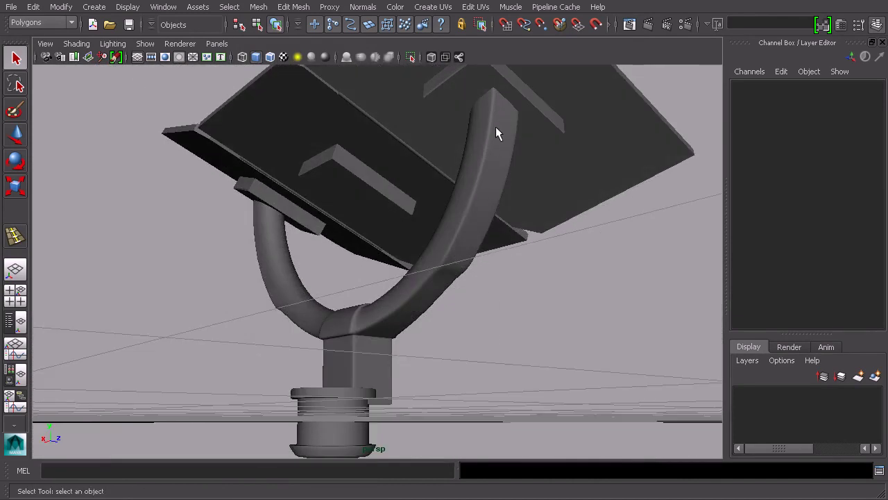
pyautogui.keyDown('alt'); pyautogui.moveTo(340, 235); pyautogui.dragTo(401, 293); pyautogui.keyUp('alt')
pyautogui.click(308, 292)
pyautogui.click(510, 375)
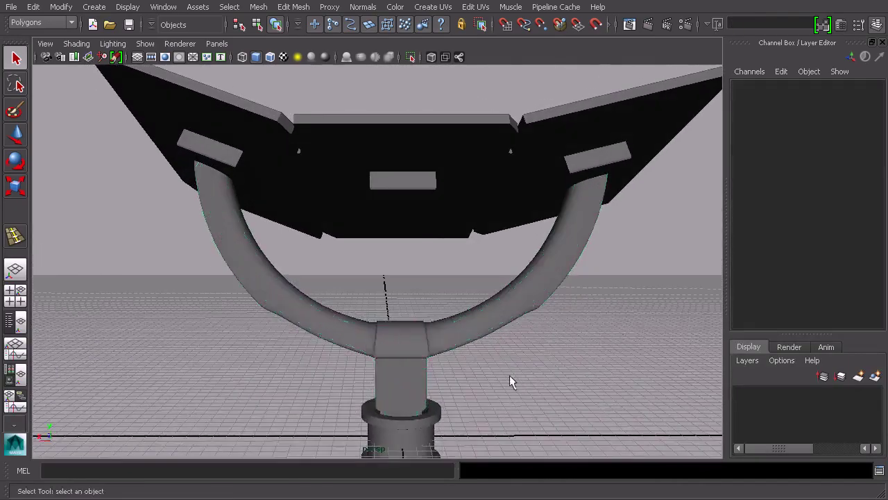
pyautogui.keyDown('alt'); pyautogui.moveTo(509, 375); pyautogui.dragTo(569, 206); pyautogui.keyUp('alt')
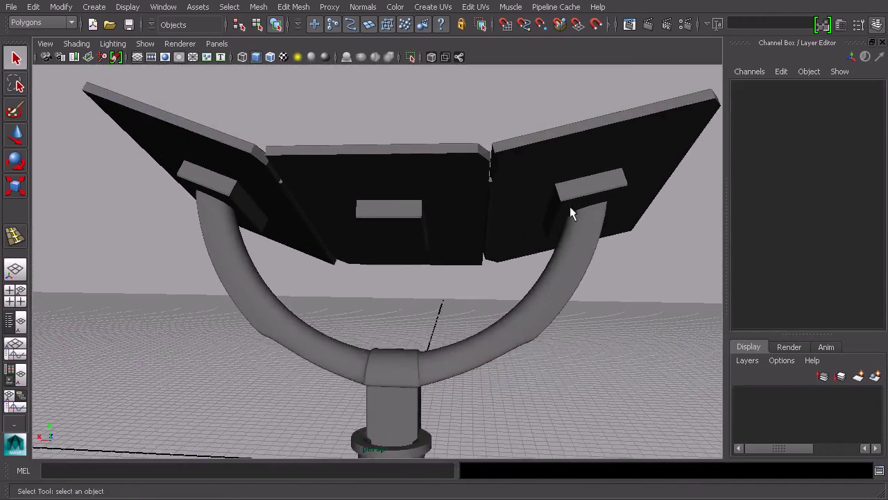
# - Extrude the collar's top face between the two arms of the unsmoothed ring, insetting it with an offset of 0.6
pyautogui.click(414, 355)
pyautogui.keyDown('alt'); pyautogui.moveTo(426, 317); pyautogui.dragTo(383, 239); pyautogui.keyUp('alt')
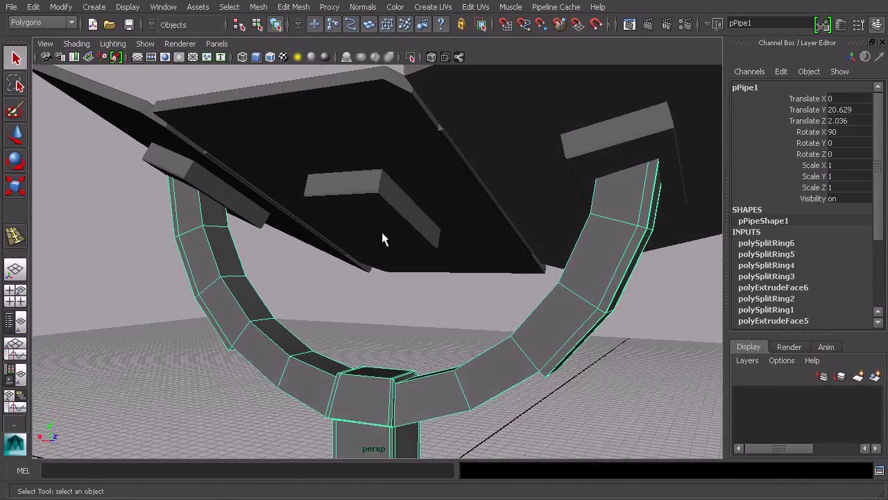
pyautogui.moveTo(399, 384); pyautogui.dragTo(378, 400, button='right')
pyautogui.click(380, 380)
pyautogui.keyDown('alt'); pyautogui.moveTo(380, 380); pyautogui.dragTo(454, 327); pyautogui.keyUp('alt')
pyautogui.click(293, 7)
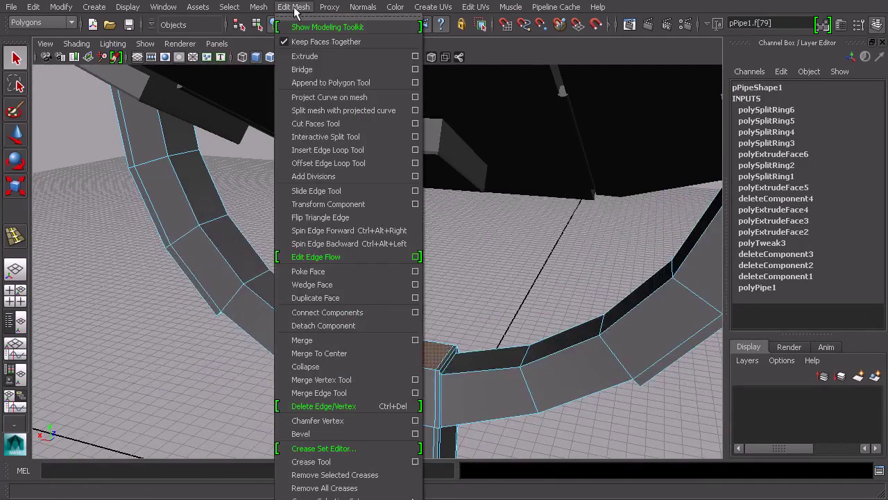
pyautogui.click(305, 56)
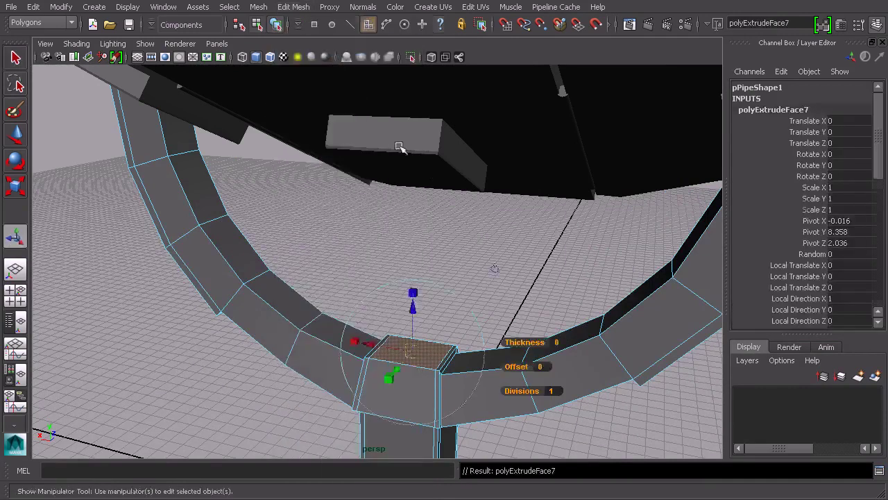
pyautogui.keyDown('alt'); pyautogui.moveTo(402, 146); pyautogui.dragTo(500, 308); pyautogui.keyUp('alt')
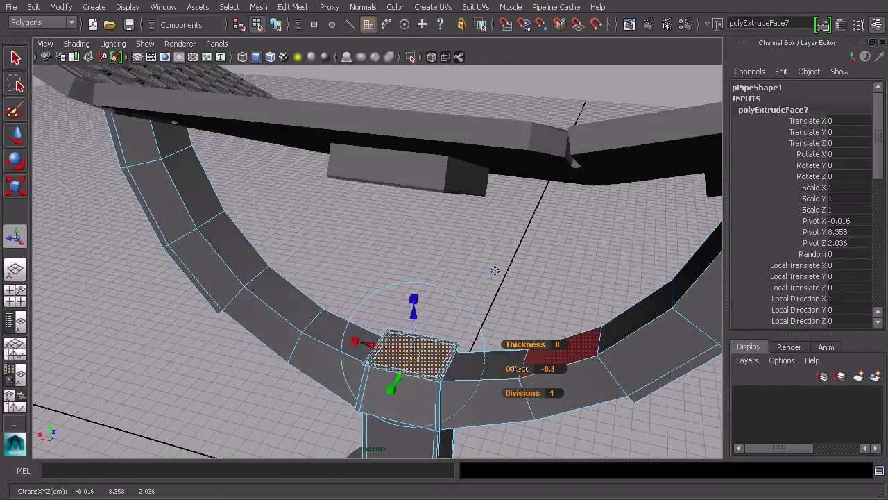
pyautogui.moveTo(519, 369); pyautogui.dragTo(464, 332)
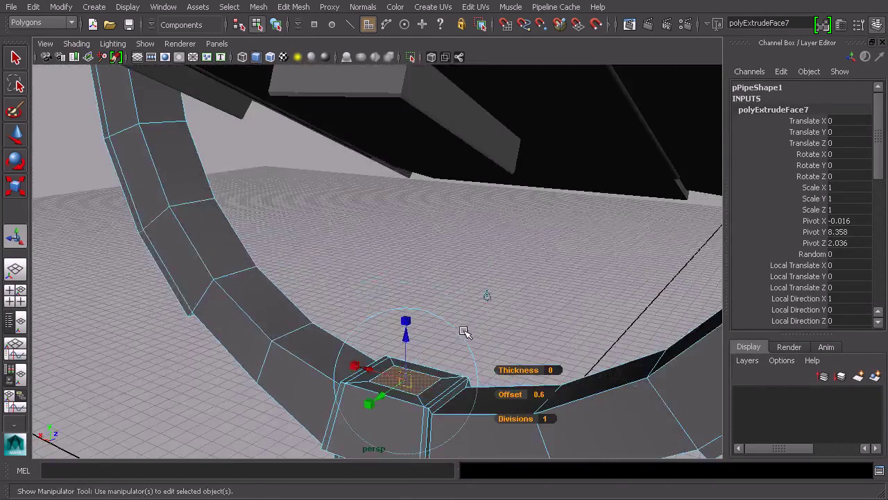
# - Extrude the inset collar face up toward the middle panel bracket with thickness 9.2 and 3 divisions to form a centre post
pyautogui.moveTo(519, 371); pyautogui.dragTo(582, 345)
pyautogui.keyDown('alt'); pyautogui.moveTo(539, 309); pyautogui.dragTo(499, 272); pyautogui.keyUp('alt')
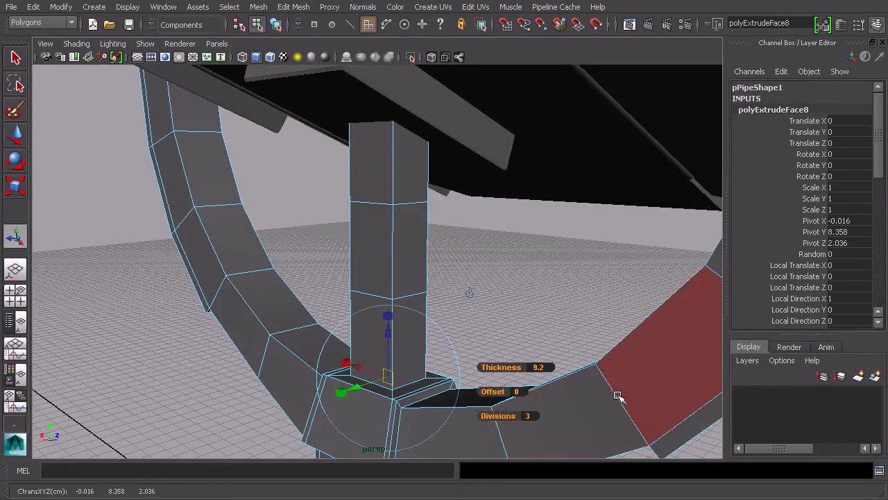
pyautogui.keyDown('alt'); pyautogui.moveTo(617, 396); pyautogui.dragTo(580, 309); pyautogui.keyUp('alt')
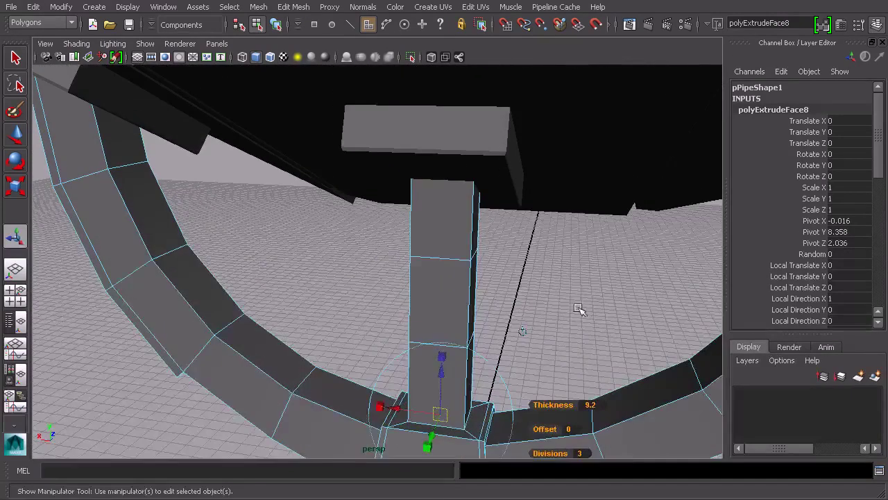
# - Delete the centre post's top cap face using wireframe display, and restore shaded display
pyautogui.click(77, 43)
pyautogui.click(84, 61)
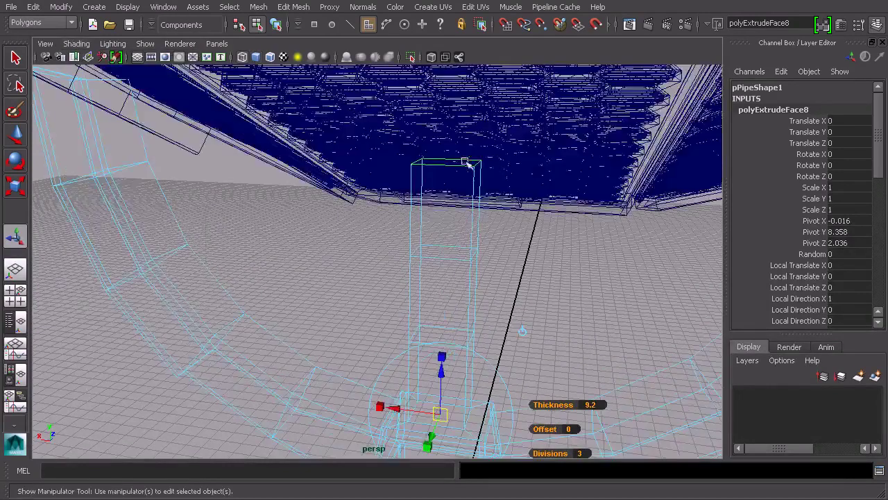
pyautogui.press('Delete')
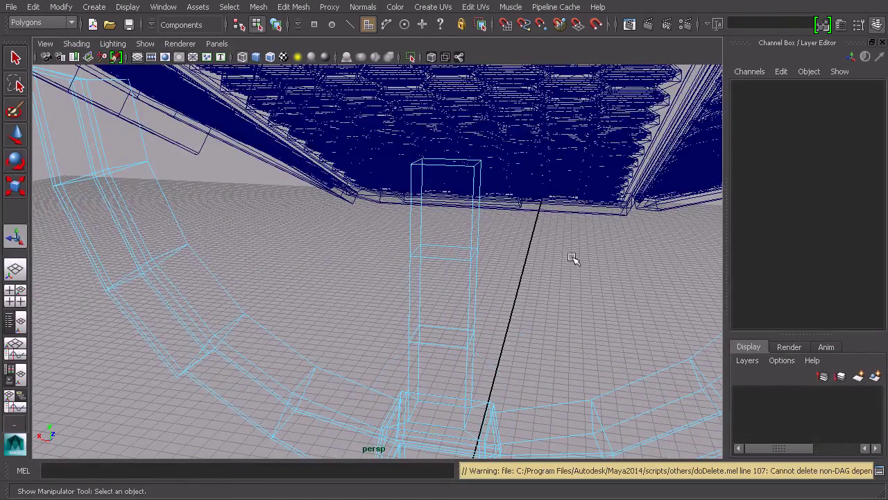
pyautogui.click(82, 44)
pyautogui.click(85, 78)
# - Shift the centre post's two middle vertex rows slightly along Z to give it a gentle bow, the lower row to Z 1.636
pyautogui.moveTo(490, 295)
pyautogui.keyDown('alt'); pyautogui.mouseDown()
pyautogui.moveTo(448, 256)
pyautogui.moveTo(421, 253)
pyautogui.mouseUp(); pyautogui.keyUp('alt')
pyautogui.moveTo(421, 249); pyautogui.dragTo(378, 246, button='right')
pyautogui.keyDown('alt'); pyautogui.moveTo(410, 249); pyautogui.dragTo(385, 250); pyautogui.keyUp('alt')
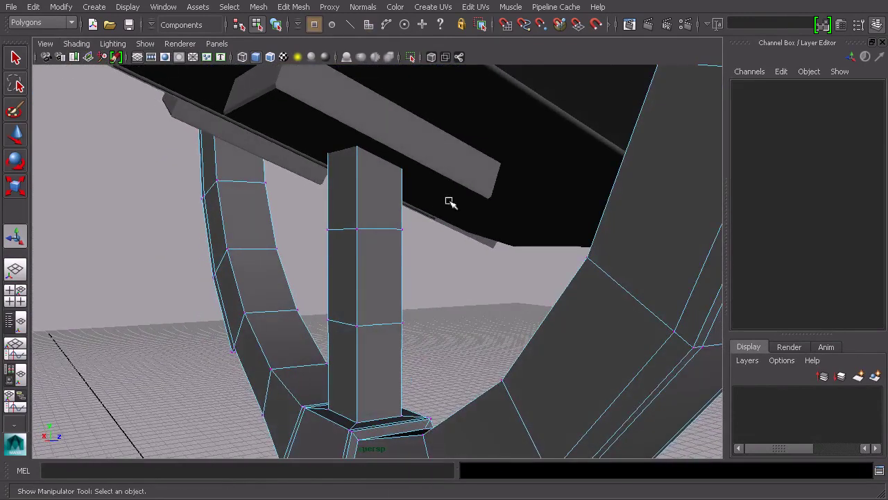
pyautogui.moveTo(448, 200); pyautogui.dragTo(466, 300)
pyautogui.press('w')
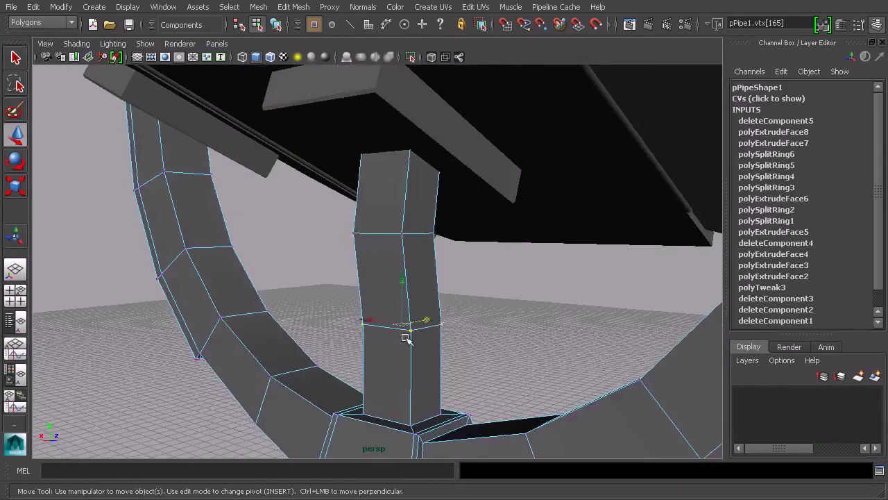
pyautogui.keyDown('alt'); pyautogui.moveTo(405, 338); pyautogui.dragTo(361, 339); pyautogui.keyUp('alt')
pyautogui.moveTo(403, 320); pyautogui.dragTo(398, 320)
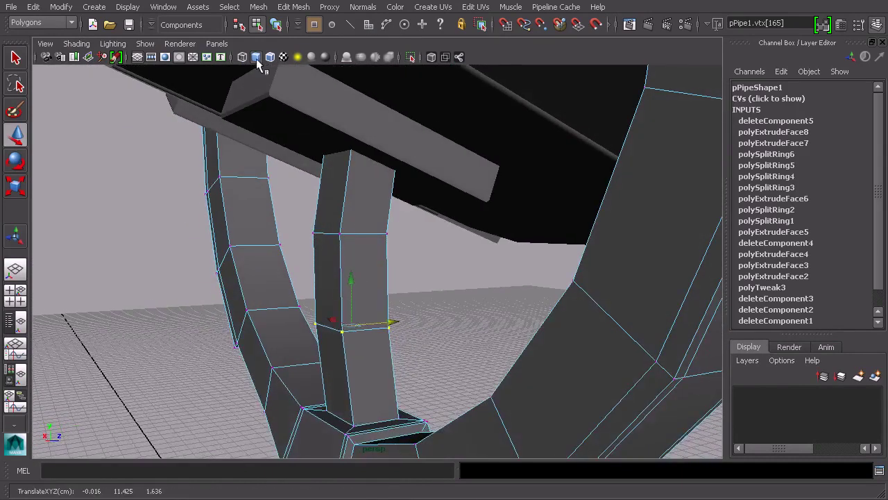
pyautogui.click(275, 25)
# - Review the bowed centre post and the whole support in smooth mesh preview
pyautogui.keyDown('alt'); pyautogui.moveTo(432, 274); pyautogui.dragTo(448, 273); pyautogui.keyUp('alt')
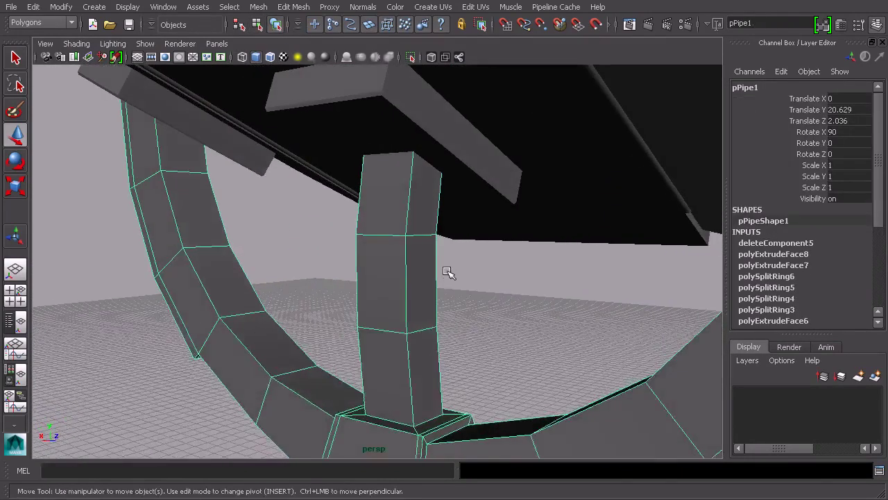
pyautogui.press('3')
pyautogui.click(537, 307)
pyautogui.scroll(-5, 536, 308)
pyautogui.keyDown('alt'); pyautogui.moveTo(536, 308); pyautogui.dragTo(526, 331); pyautogui.keyUp('alt')
pyautogui.scroll(4, 525, 331)
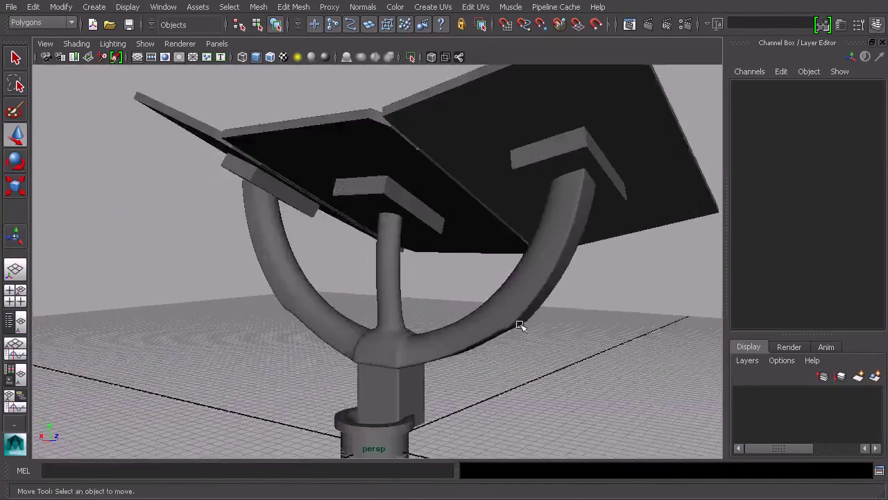
# - Select the round base and move it along Z to 2.064, beneath the support's lower post
pyautogui.keyDown('alt'); pyautogui.moveTo(520, 323); pyautogui.dragTo(508, 253, button='middle'); pyautogui.keyUp('alt')
pyautogui.scroll(-2, 507, 253)
pyautogui.click(430, 272)
pyautogui.moveTo(506, 264)
pyautogui.keyDown('alt'); pyautogui.mouseDown()
pyautogui.moveTo(526, 304)
pyautogui.moveTo(597, 313)
pyautogui.moveTo(525, 299)
pyautogui.moveTo(509, 260)
pyautogui.mouseUp(); pyautogui.keyUp('alt')
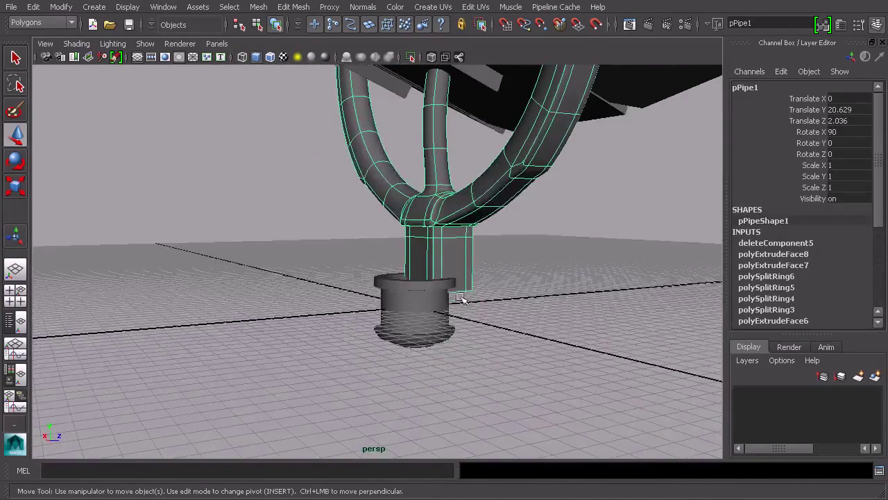
pyautogui.click(422, 297)
pyautogui.keyDown('alt'); pyautogui.moveTo(472, 310); pyautogui.dragTo(451, 309); pyautogui.keyUp('alt')
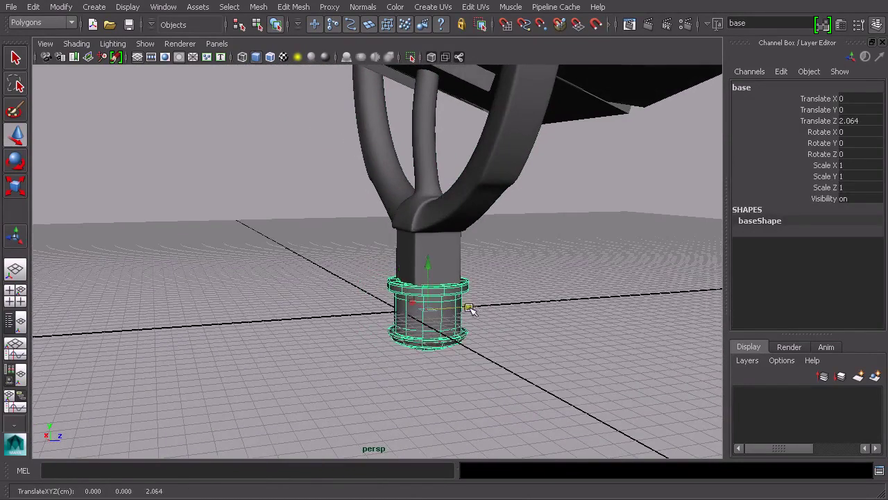
# - Scale the base uniformly to 1.656 so it encloses the lower post, and raise it toward the collar
pyautogui.press('r')
pyautogui.keyDown('alt'); pyautogui.moveTo(451, 313); pyautogui.dragTo(565, 371); pyautogui.keyUp('alt')
pyautogui.scroll(5, 492, 323)
pyautogui.keyDown('alt'); pyautogui.moveTo(565, 370); pyautogui.dragTo(533, 376, button='middle'); pyautogui.keyUp('alt')
pyautogui.scroll(1, 533, 377)
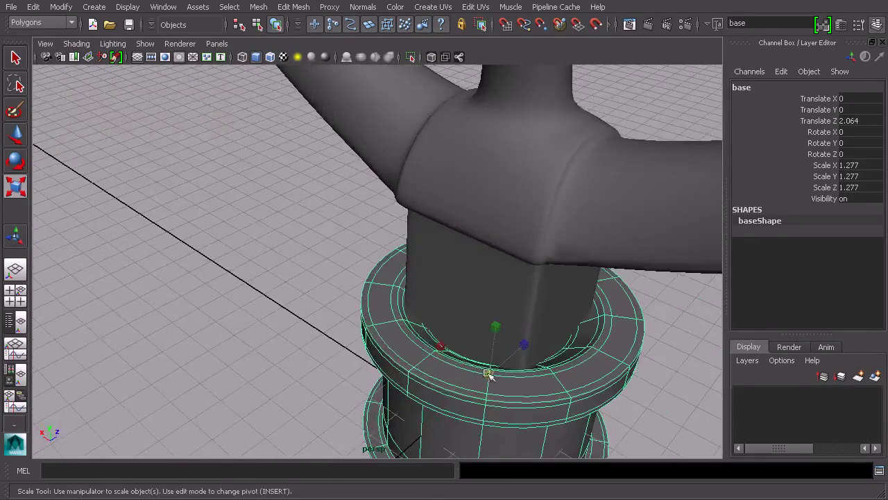
pyautogui.moveTo(488, 374); pyautogui.dragTo(568, 384)
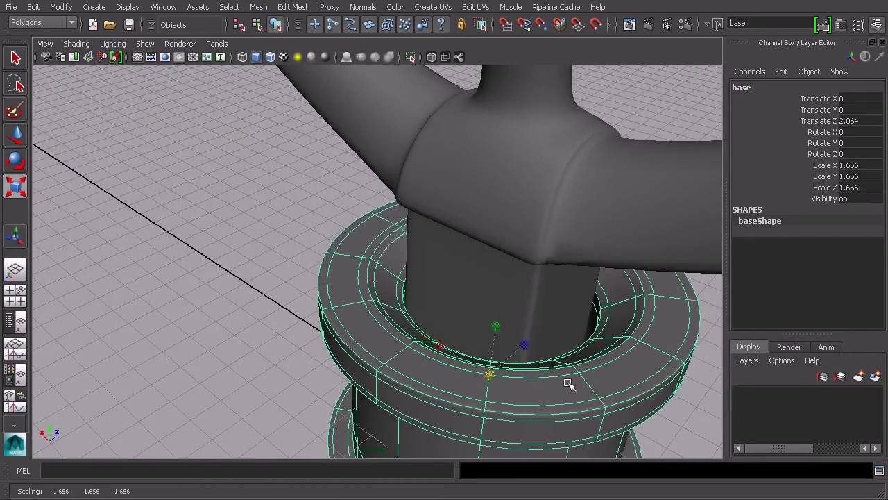
pyautogui.keyDown('alt'); pyautogui.moveTo(568, 384); pyautogui.dragTo(529, 367, button='right'); pyautogui.keyUp('alt')
pyautogui.scroll(-3, 536, 369)
pyautogui.press('w')
pyautogui.moveTo(419, 303); pyautogui.dragTo(421, 263)
# - Select the vertices of the base's lower half and move them upward to shorten the cylinder
pyautogui.scroll(-5, 585, 305)
pyautogui.keyDown('alt'); pyautogui.moveTo(585, 304); pyautogui.dragTo(581, 277); pyautogui.keyUp('alt')
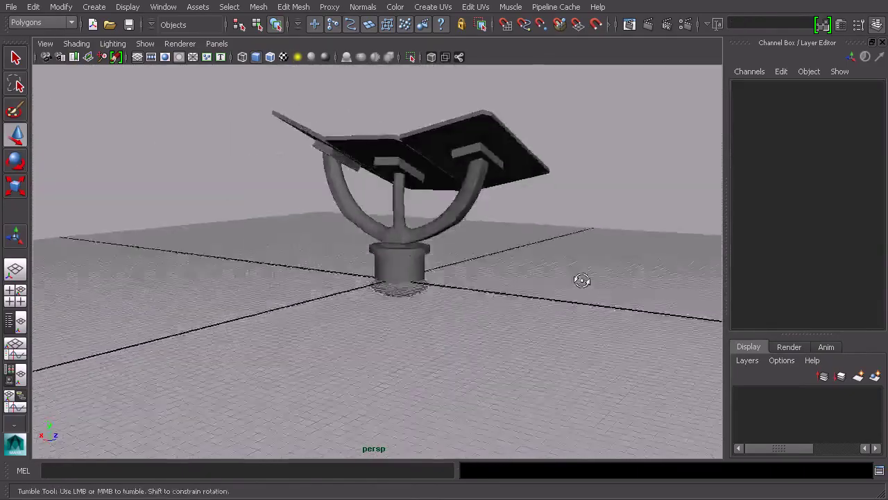
pyautogui.keyDown('alt'); pyautogui.moveTo(581, 278); pyautogui.dragTo(501, 277, button='middle'); pyautogui.keyUp('alt')
pyautogui.keyDown('alt'); pyautogui.moveTo(501, 277); pyautogui.dragTo(459, 292); pyautogui.keyUp('alt')
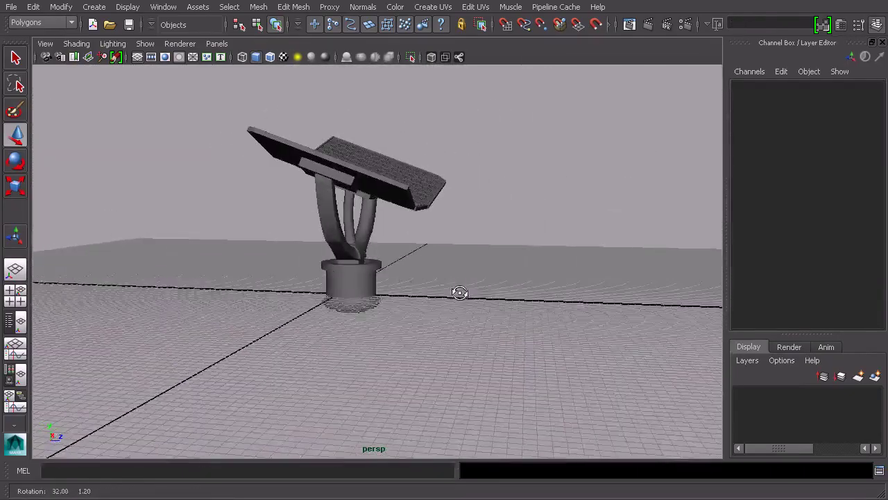
pyautogui.keyDown('alt'); pyautogui.moveTo(392, 276); pyautogui.dragTo(493, 276); pyautogui.keyUp('alt')
pyautogui.scroll(3, 479, 271)
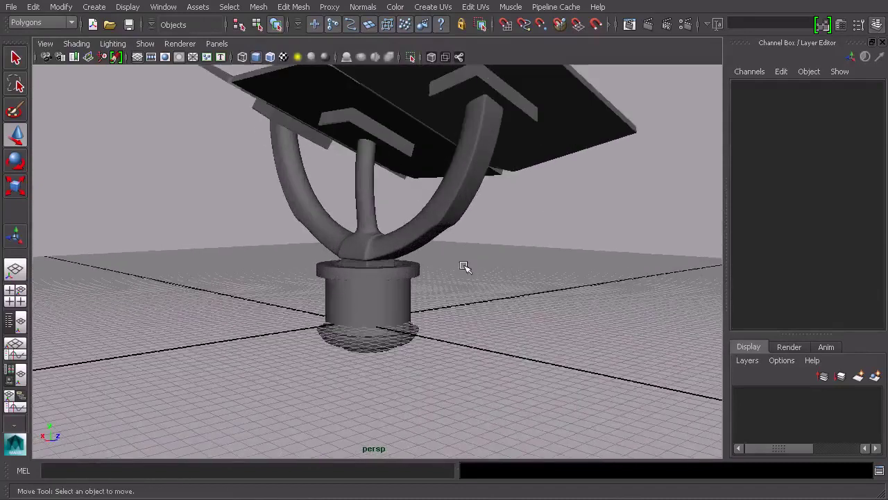
pyautogui.click(372, 302)
pyautogui.keyDown('alt'); pyautogui.moveTo(387, 317); pyautogui.dragTo(428, 311); pyautogui.keyUp('alt')
pyautogui.moveTo(373, 305); pyautogui.dragTo(439, 313, button='right')
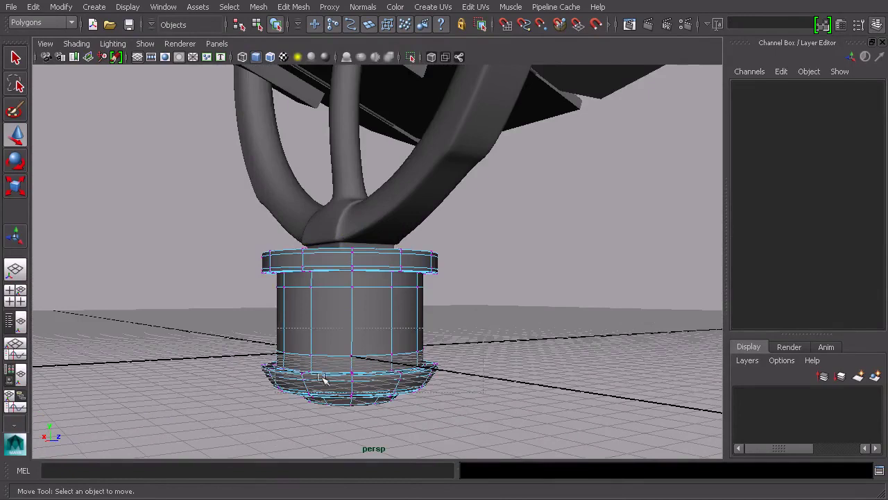
pyautogui.moveTo(321, 378); pyautogui.dragTo(235, 415)
pyautogui.keyDown('alt'); pyautogui.moveTo(321, 421); pyautogui.dragTo(184, 421); pyautogui.keyUp('alt')
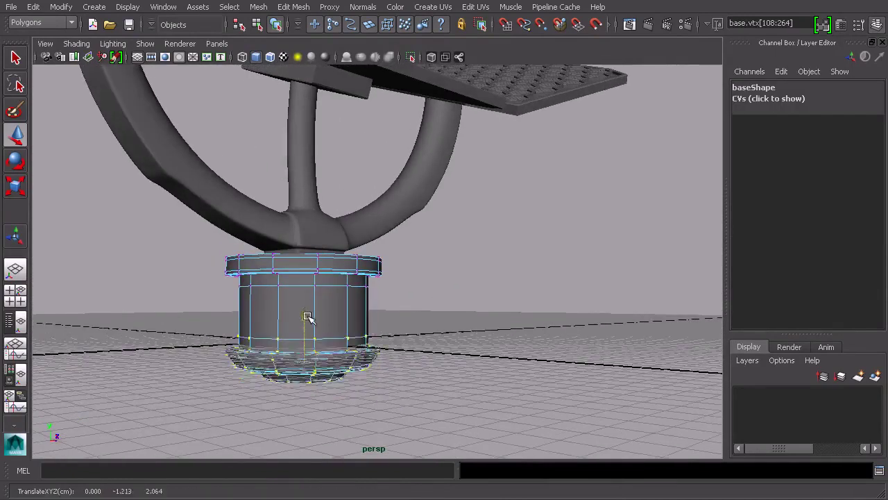
pyautogui.click(268, 23)
# - Return to object mode and examine the proportions of the base, three-armed support and panels
pyautogui.keyDown('alt'); pyautogui.moveTo(407, 184); pyautogui.dragTo(620, 297); pyautogui.keyUp('alt')
pyautogui.scroll(-8, 496, 267)
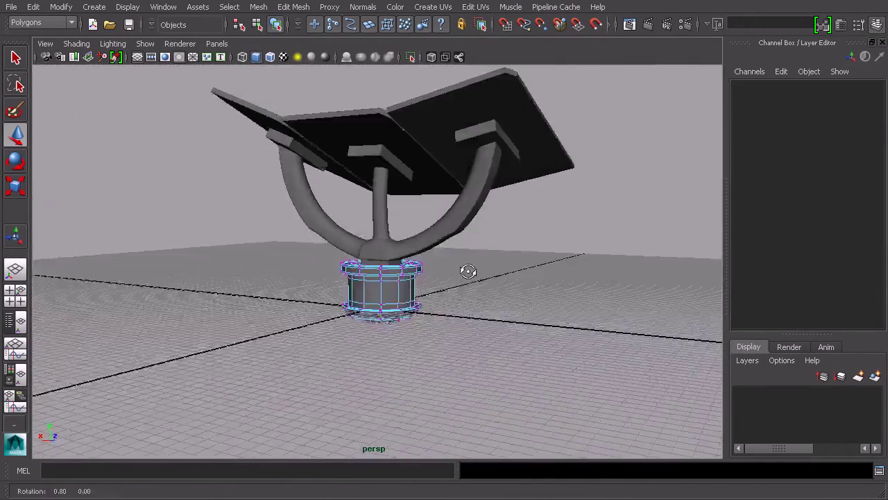
pyautogui.click(257, 23)
pyautogui.click(277, 24)
pyautogui.click(546, 270)
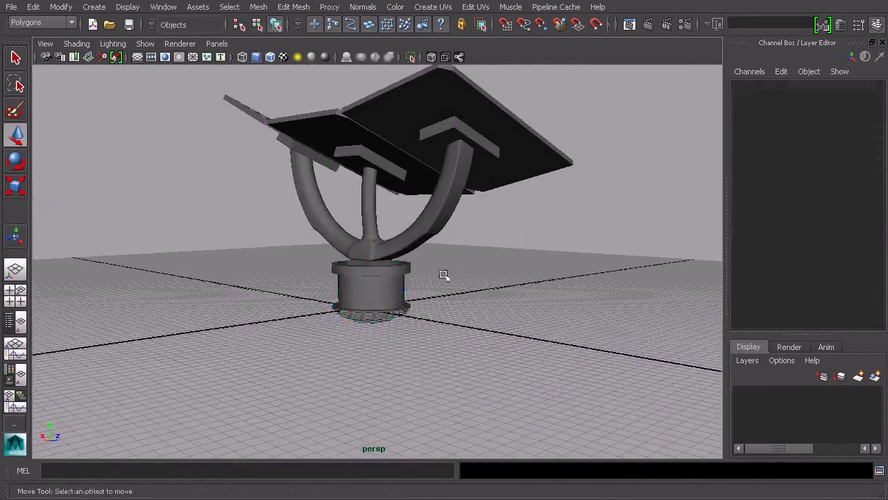
pyautogui.keyDown('alt'); pyautogui.moveTo(444, 276); pyautogui.dragTo(498, 300); pyautogui.keyUp('alt')
pyautogui.keyDown('alt'); pyautogui.moveTo(503, 250); pyautogui.dragTo(488, 310); pyautogui.keyUp('alt')
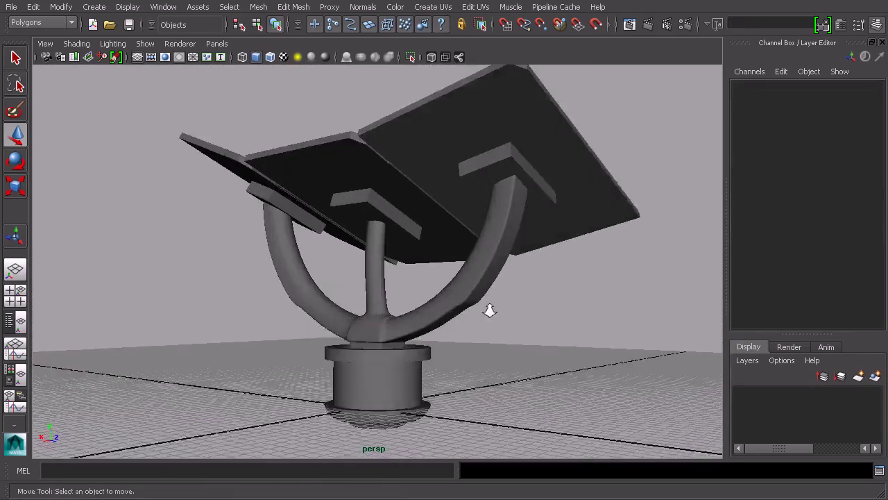
# - Select the curved support and examine its arms, centre post and collar where they meet the panels and base
pyautogui.scroll(5, 514, 298)
pyautogui.click(514, 278)
pyautogui.keyDown('alt'); pyautogui.moveTo(429, 254); pyautogui.dragTo(452, 270); pyautogui.keyUp('alt')
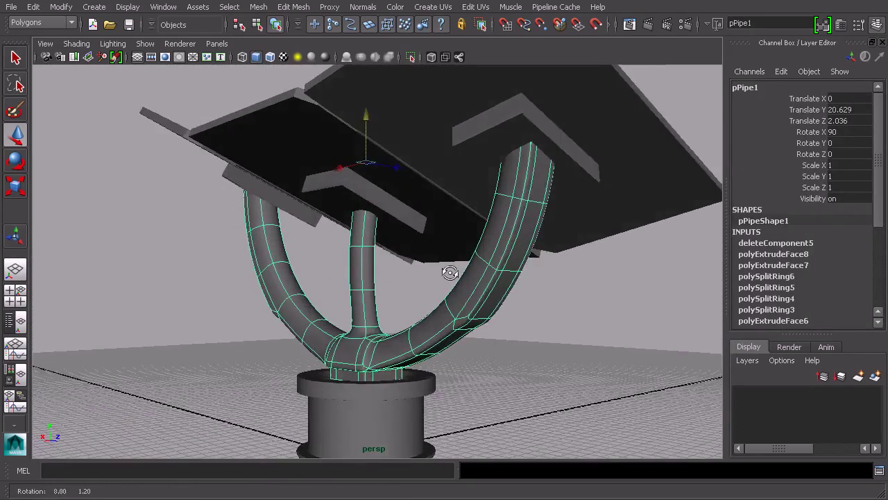
pyautogui.keyDown('alt'); pyautogui.moveTo(528, 307); pyautogui.dragTo(564, 305); pyautogui.keyUp('alt')
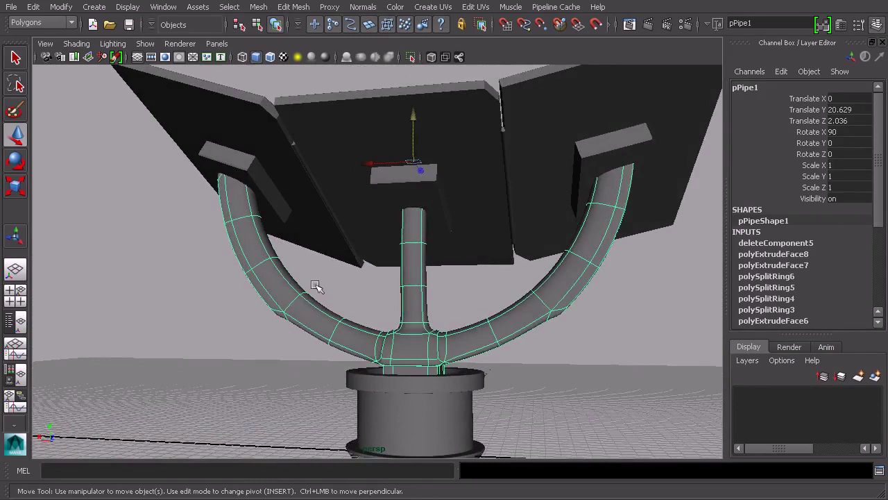
pyautogui.keyDown('alt'); pyautogui.moveTo(610, 204); pyautogui.dragTo(581, 256); pyautogui.keyUp('alt')
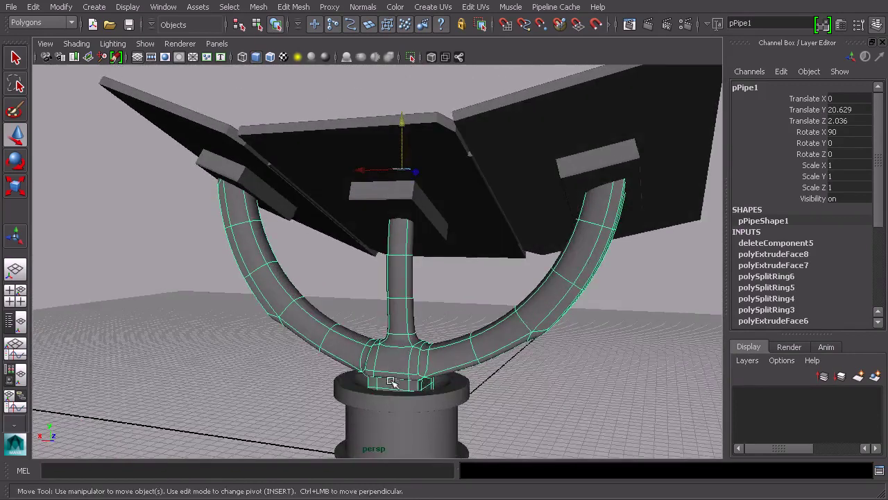
pyautogui.keyDown('alt'); pyautogui.moveTo(401, 295); pyautogui.dragTo(582, 203); pyautogui.keyUp('alt')
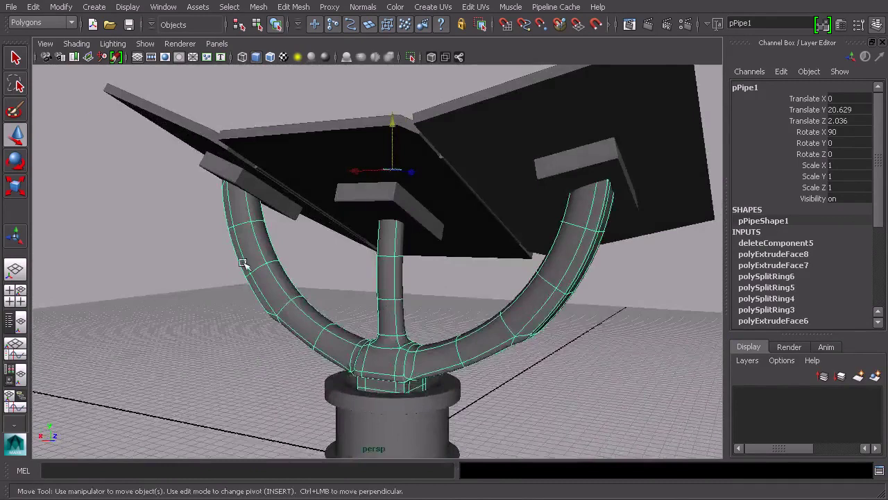
pyautogui.moveTo(238, 215)
pyautogui.keyDown('alt'); pyautogui.mouseDown()
pyautogui.moveTo(259, 196)
pyautogui.moveTo(305, 197)
pyautogui.moveTo(178, 185)
pyautogui.moveTo(320, 201)
pyautogui.moveTo(415, 233)
pyautogui.moveTo(367, 205)
pyautogui.moveTo(403, 242)
pyautogui.moveTo(388, 192)
pyautogui.moveTo(462, 260)
pyautogui.moveTo(357, 264)
pyautogui.moveTo(498, 259)
pyautogui.moveTo(479, 264)
pyautogui.mouseUp(); pyautogui.keyUp('alt')
# - Display the scene in wireframe and delete the selected end face at the tip of one support arm
pyautogui.click(77, 43)
pyautogui.click(86, 63)
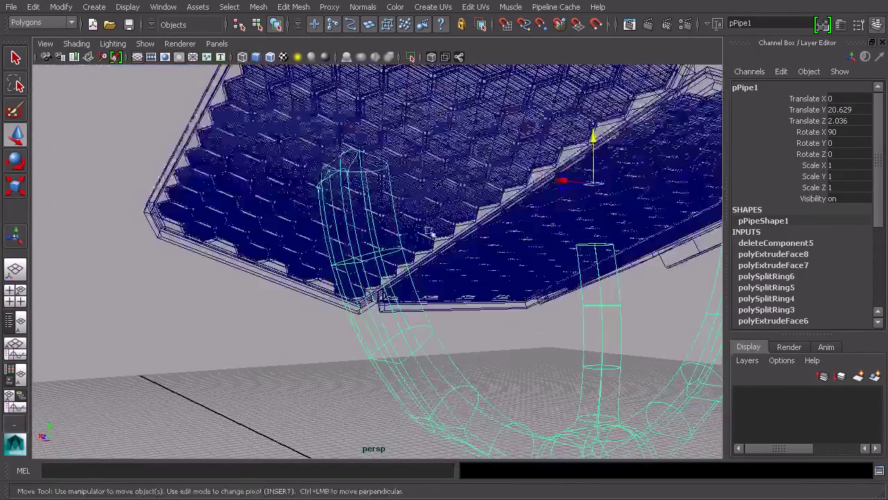
pyautogui.keyDown('alt'); pyautogui.moveTo(388, 229); pyautogui.dragTo(410, 240); pyautogui.keyUp('alt')
pyautogui.moveTo(385, 315); pyautogui.dragTo(384, 282, button='right')
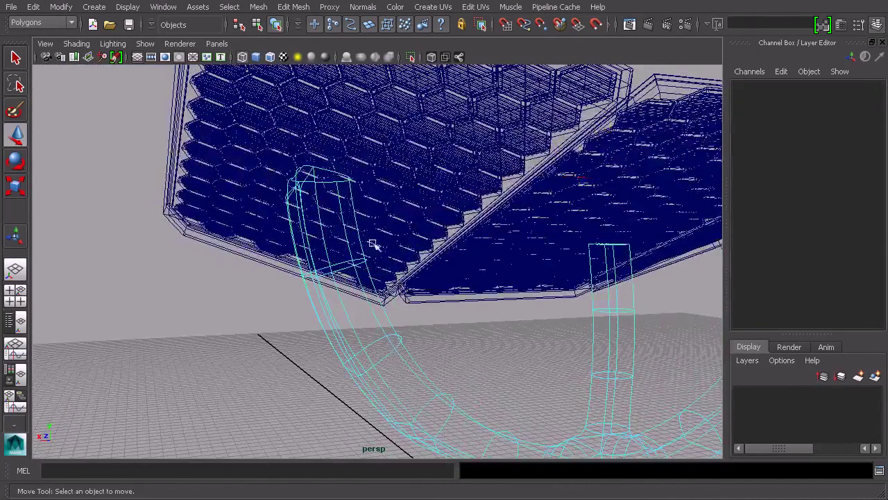
pyautogui.moveTo(438, 233); pyautogui.dragTo(439, 234)
pyautogui.keyDown('alt'); pyautogui.moveTo(338, 277); pyautogui.dragTo(357, 276); pyautogui.keyUp('alt')
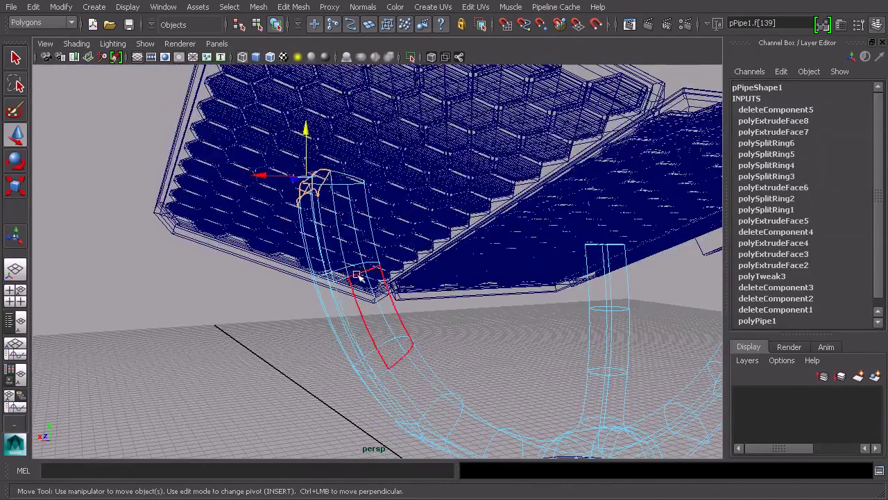
pyautogui.press('Delete')
pyautogui.keyDown('alt'); pyautogui.moveTo(434, 263); pyautogui.dragTo(464, 271); pyautogui.keyUp('alt')
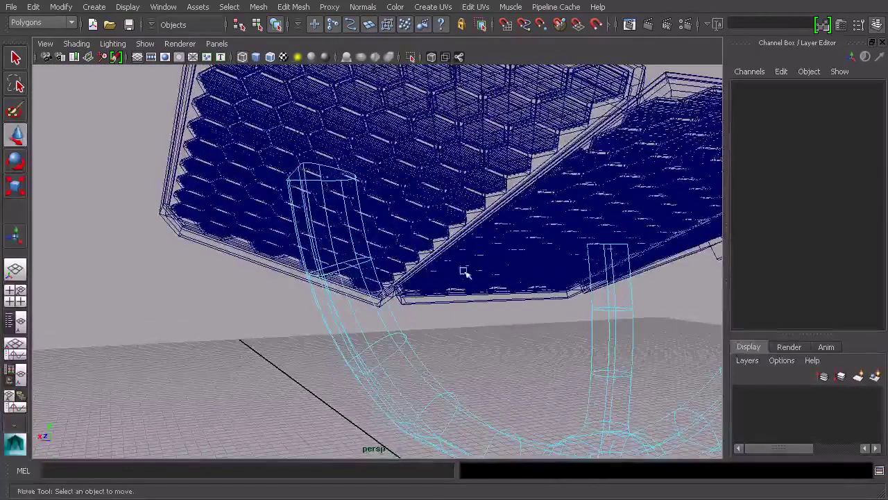
# - Delete the end face at the tip of the opposite arm, restore smooth shading and return to object mode
pyautogui.keyDown('alt'); pyautogui.moveTo(306, 170); pyautogui.dragTo(537, 273); pyautogui.keyUp('alt')
pyautogui.moveTo(508, 125); pyautogui.dragTo(425, 286)
pyautogui.keyDown('alt'); pyautogui.moveTo(572, 251); pyautogui.dragTo(527, 252); pyautogui.keyUp('alt')
pyautogui.click(76, 43)
pyautogui.click(103, 84)
pyautogui.moveTo(291, 194)
pyautogui.keyDown('alt'); pyautogui.mouseDown()
pyautogui.moveTo(397, 254)
pyautogui.moveTo(358, 390)
pyautogui.moveTo(391, 198)
pyautogui.mouseUp(); pyautogui.keyUp('alt')
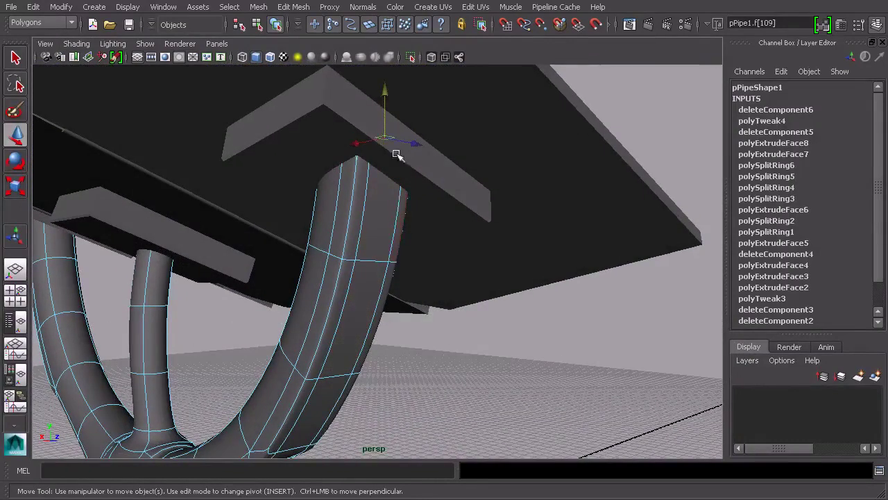
pyautogui.click(451, 191)
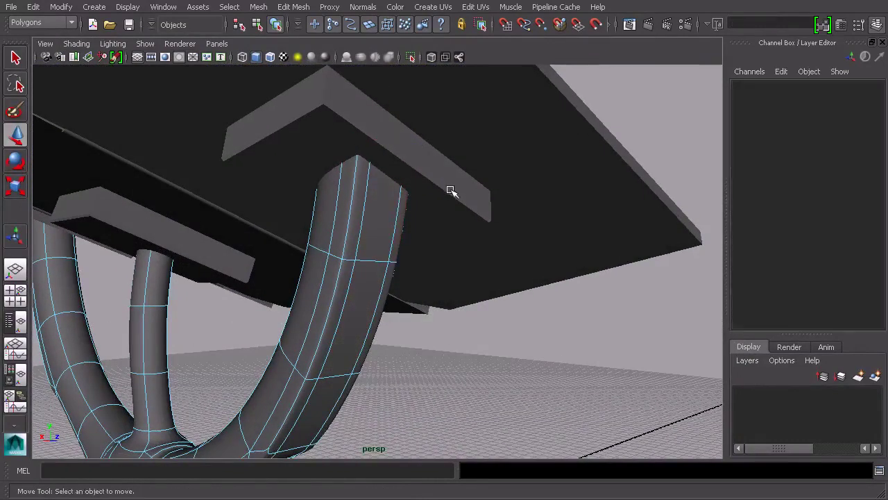
pyautogui.click(257, 24)
pyautogui.click(511, 329)
# - Delete the curved support's construction history, freeze its transformations and deselect it
pyautogui.keyDown('alt'); pyautogui.moveTo(511, 329); pyautogui.dragTo(556, 263); pyautogui.keyUp('alt')
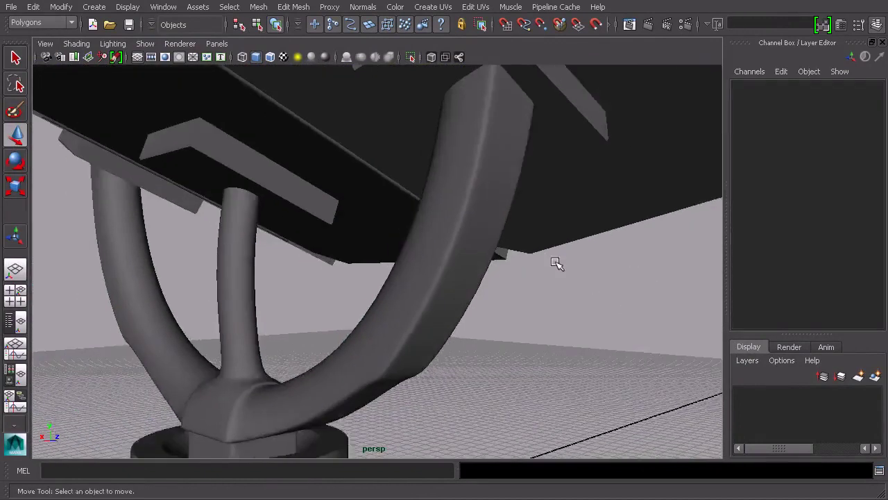
pyautogui.keyDown('alt'); pyautogui.moveTo(557, 263); pyautogui.dragTo(448, 289, button='right'); pyautogui.keyUp('alt')
pyautogui.click(421, 291)
pyautogui.click(33, 7)
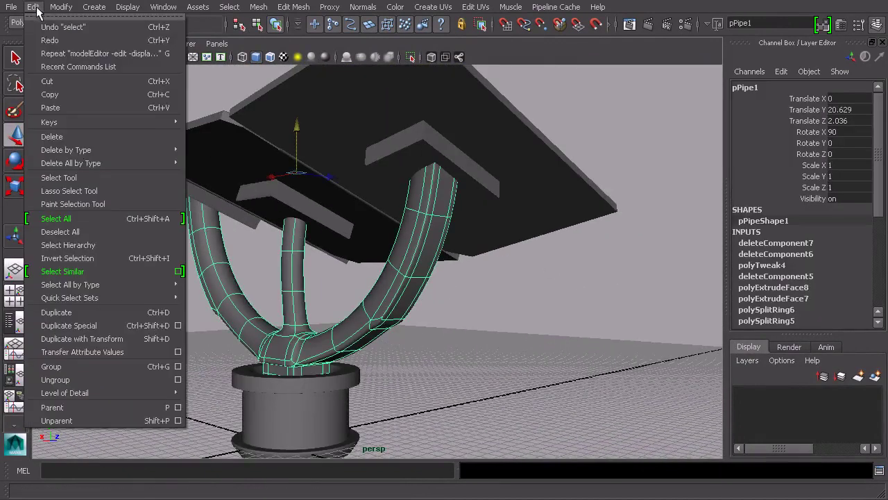
pyautogui.moveTo(97, 152)
pyautogui.click(213, 159)
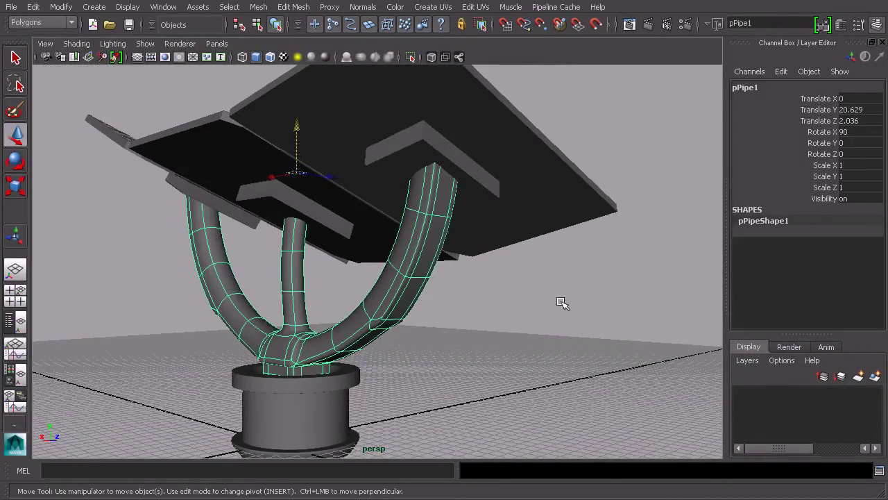
pyautogui.click(65, 8)
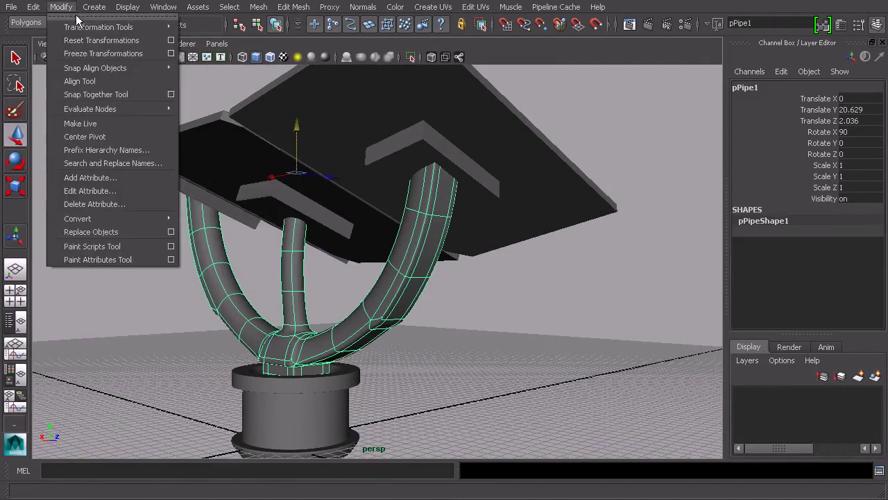
pyautogui.click(84, 57)
pyautogui.click(480, 306)
# - Select the curved support and rename it bracket in the Outliner
pyautogui.scroll(-4, 485, 300)
pyautogui.keyDown('alt'); pyautogui.moveTo(485, 300); pyautogui.dragTo(449, 319); pyautogui.keyUp('alt')
pyautogui.keyDown('alt'); pyautogui.moveTo(453, 320); pyautogui.dragTo(482, 267, button='middle'); pyautogui.keyUp('alt')
pyautogui.scroll(3, 483, 267)
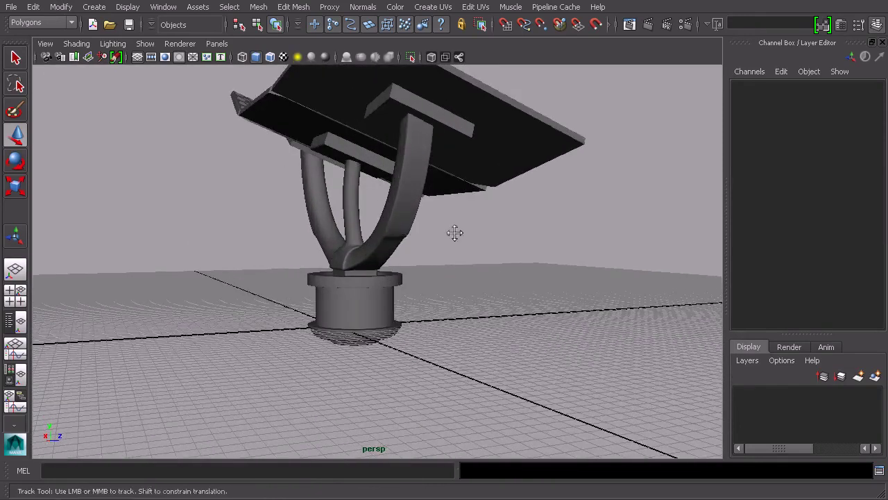
pyautogui.keyDown('alt'); pyautogui.moveTo(455, 233); pyautogui.dragTo(401, 257, button='middle'); pyautogui.keyUp('alt')
pyautogui.click(400, 257)
pyautogui.click(163, 7)
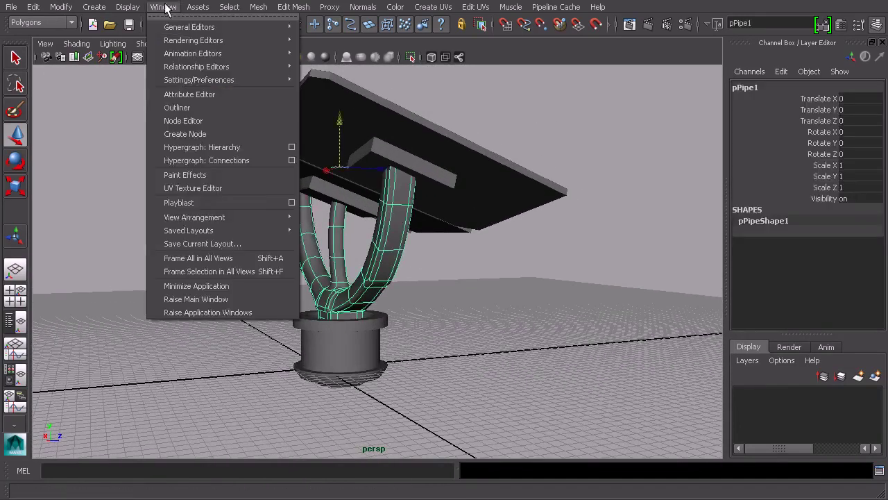
pyautogui.click(197, 108)
pyautogui.keyDown('alt'); pyautogui.moveTo(411, 201); pyautogui.dragTo(271, 259); pyautogui.keyUp('alt')
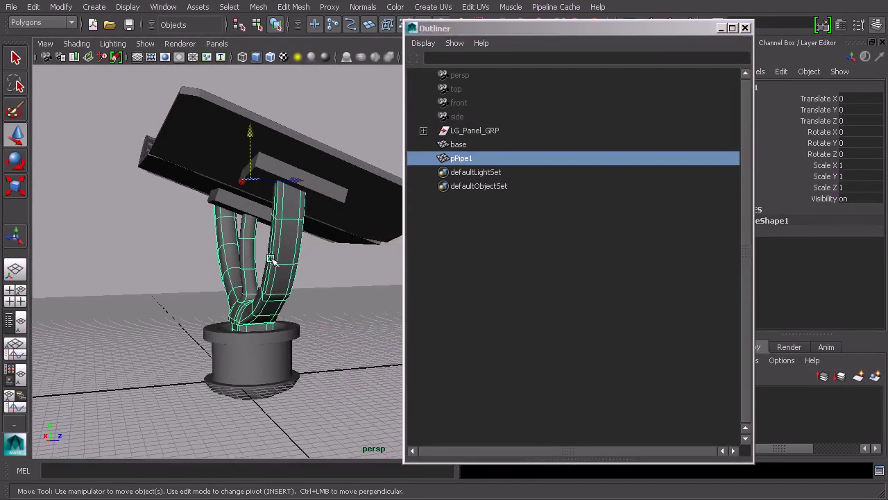
pyautogui.doubleClick(471, 161)
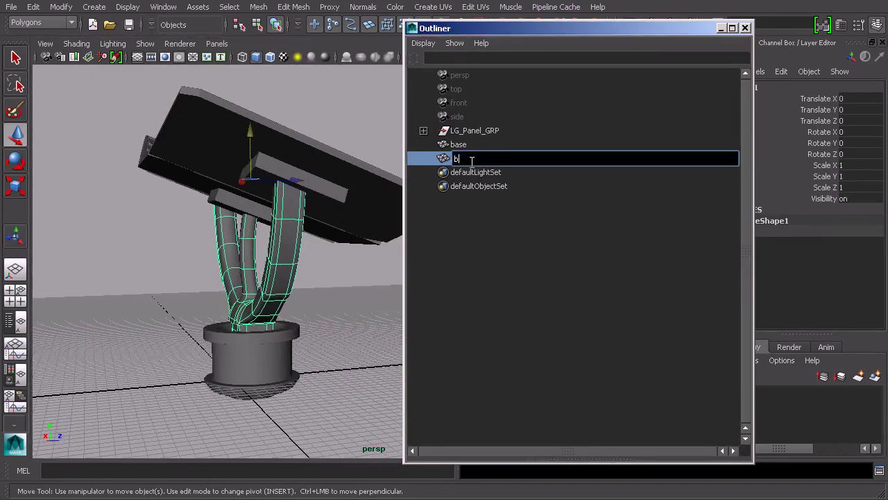
pyautogui.write('bracket')
pyautogui.press('Return')
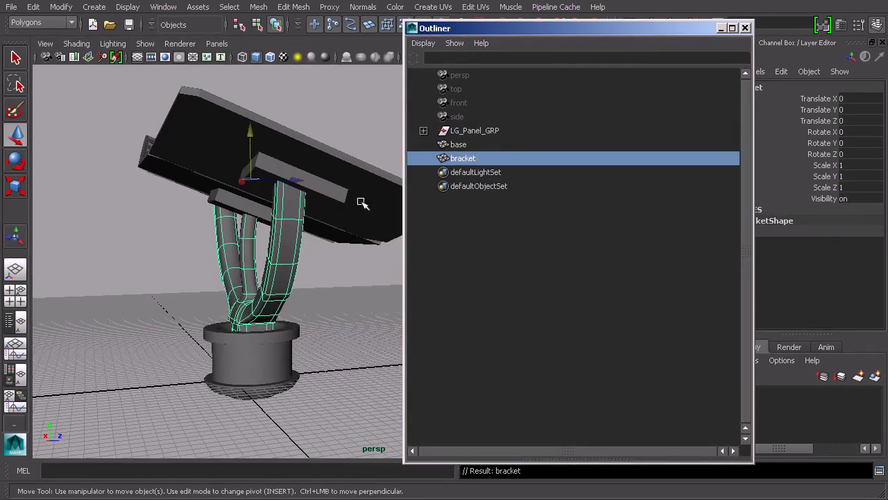
# - Group bracket with LG_Panel_GRP, name the new group panel_rotate and close the Outliner
pyautogui.click(479, 131)
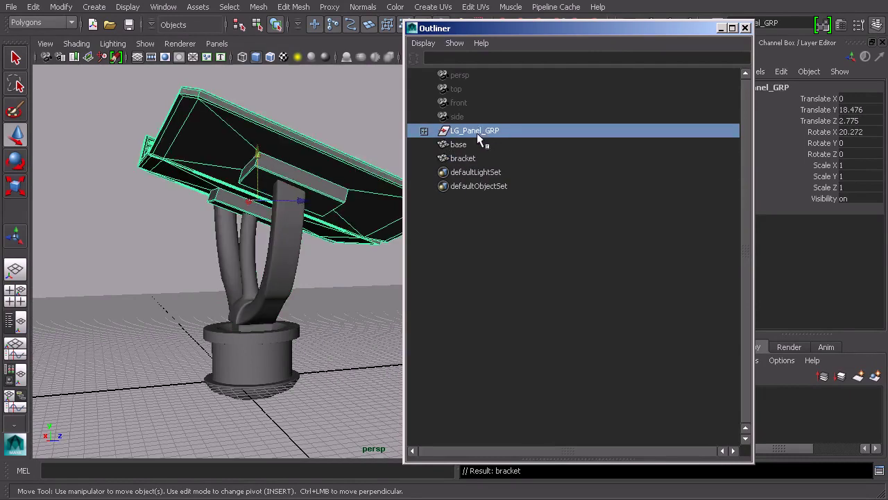
pyautogui.click(475, 159)
pyautogui.keyDown('ctrl'); pyautogui.click(482, 131); pyautogui.keyUp('ctrl')
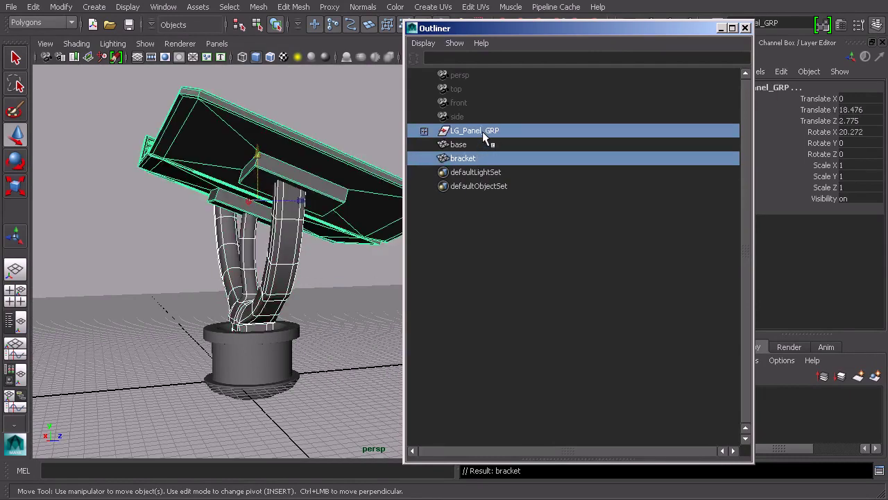
pyautogui.hotkey('ctrl', 'g')
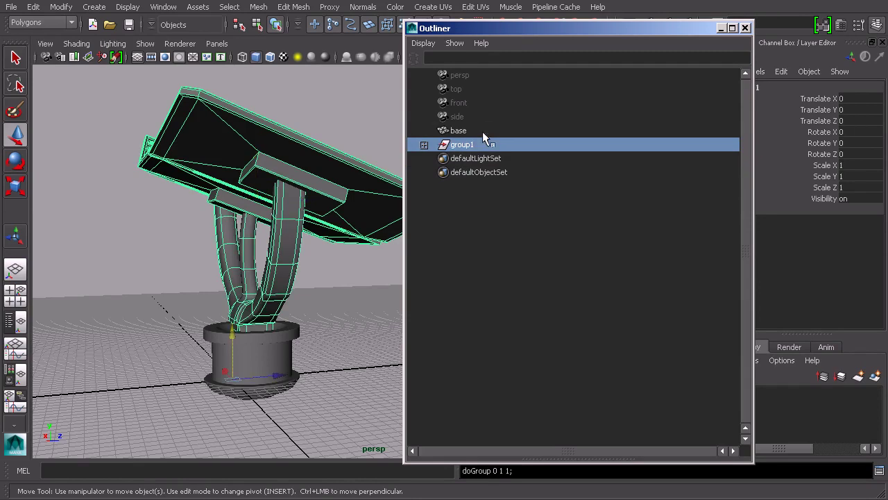
pyautogui.doubleClick(466, 144)
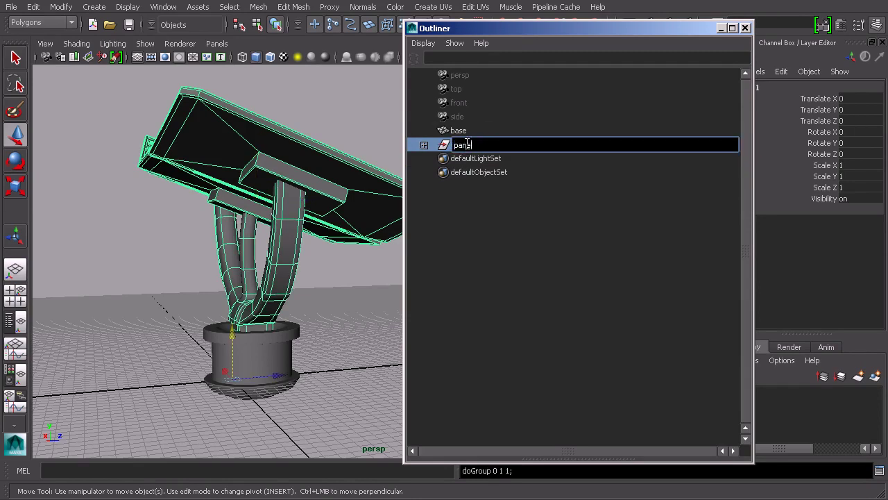
pyautogui.press('Return')
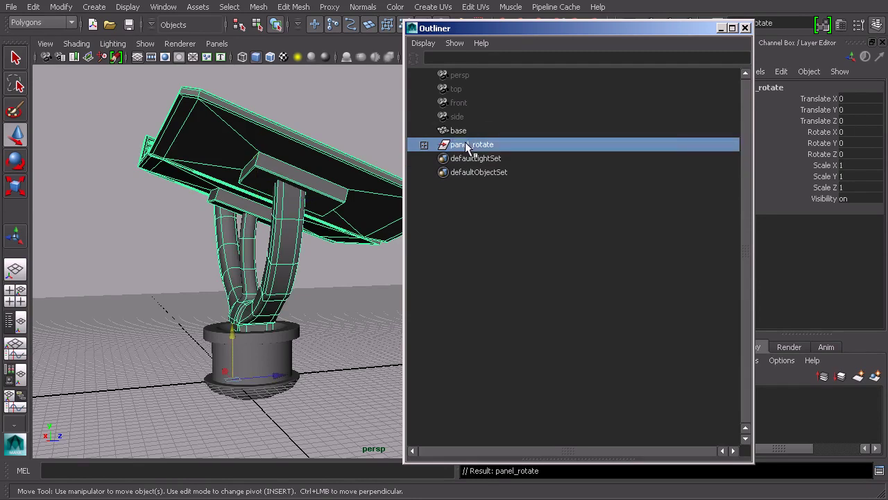
pyautogui.keyDown('alt'); pyautogui.moveTo(379, 206); pyautogui.dragTo(389, 222); pyautogui.keyUp('alt')
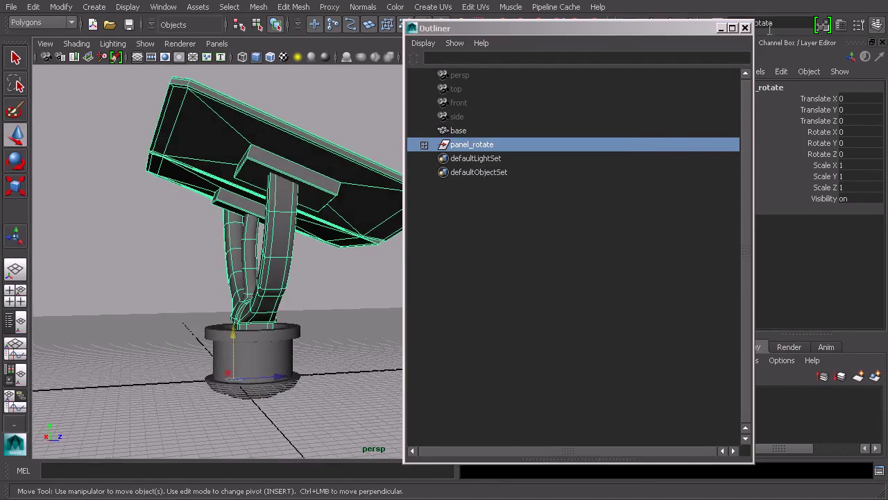
pyautogui.click(745, 29)
# - In the top view, move the panel_rotate pivot about 2.05 cm along Z to the round base's centre, and return to perspective
pyautogui.press('space')
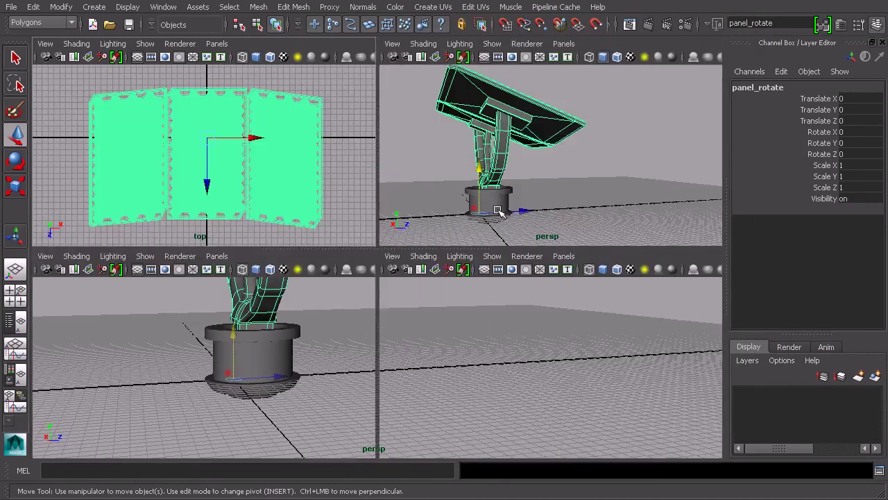
pyautogui.press('space')
pyautogui.click(77, 46)
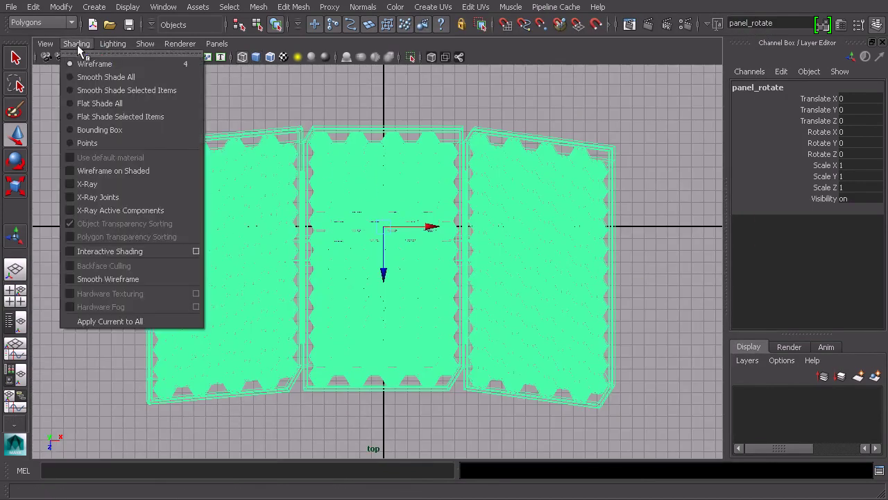
pyautogui.click(134, 74)
pyautogui.keyDown('alt'); pyautogui.moveTo(368, 188); pyautogui.dragTo(393, 133, button='middle'); pyautogui.keyUp('alt')
pyautogui.moveTo(402, 160)
pyautogui.keyDown('alt'); pyautogui.mouseDown(button='right')
pyautogui.moveTo(398, 167)
pyautogui.moveTo(549, 187)
pyautogui.mouseUp(button='right'); pyautogui.keyUp('alt')
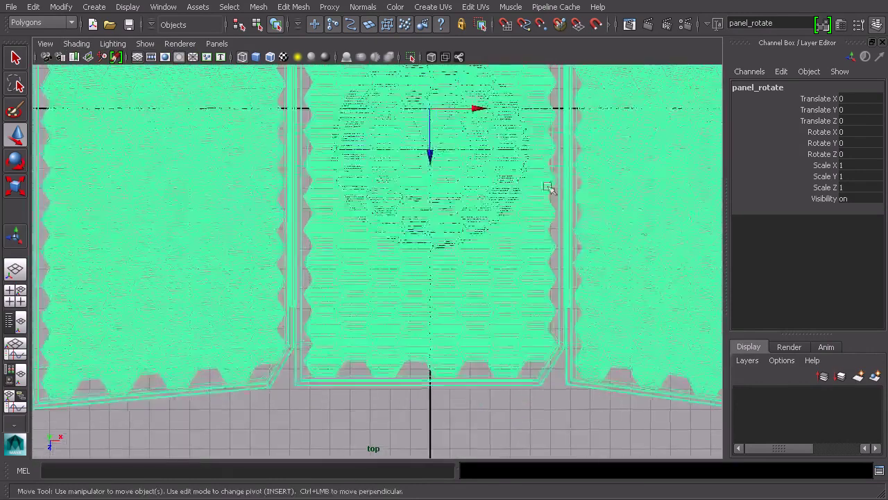
pyautogui.keyDown('alt'); pyautogui.moveTo(510, 151); pyautogui.dragTo(481, 274, button='middle'); pyautogui.keyUp('alt')
pyautogui.keyDown('alt'); pyautogui.moveTo(482, 274); pyautogui.dragTo(714, 296, button='right'); pyautogui.keyUp('alt')
pyautogui.keyDown('alt'); pyautogui.moveTo(513, 279); pyautogui.dragTo(440, 246, button='middle'); pyautogui.keyUp('alt')
pyautogui.scroll(2, 441, 247)
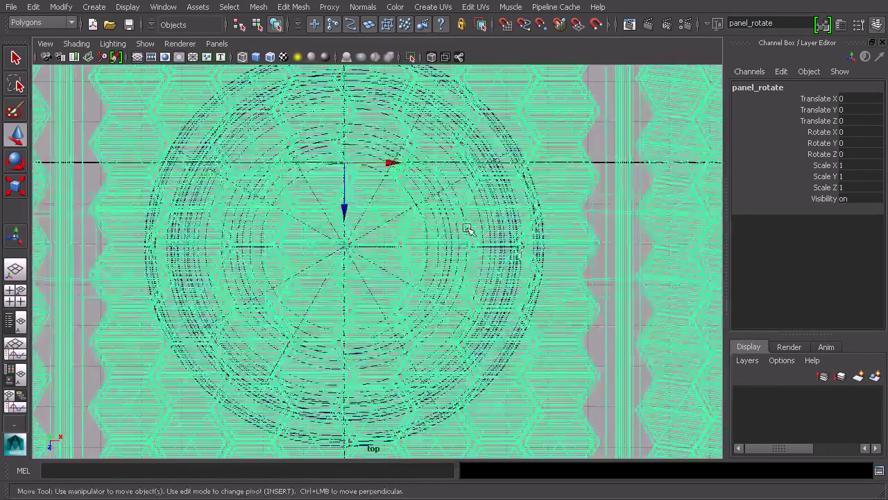
pyautogui.press('Insert')
pyautogui.moveTo(346, 164); pyautogui.dragTo(348, 230)
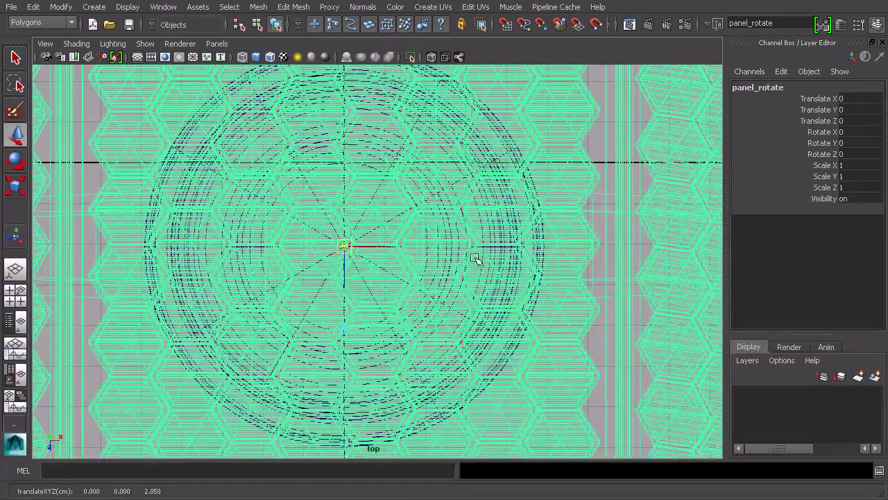
pyautogui.press('Insert')
pyautogui.press('space')
pyautogui.press('space')
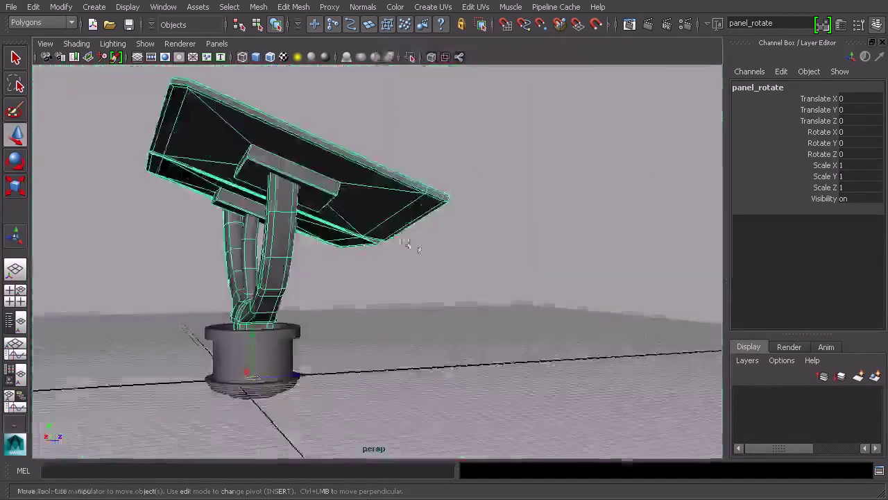
# - Test the new pivot by rotating the panel_rotate group about the base, and undo the rotation
pyautogui.keyDown('alt'); pyautogui.moveTo(406, 244); pyautogui.dragTo(449, 254); pyautogui.keyUp('alt')
pyautogui.press('e')
pyautogui.moveTo(267, 404)
pyautogui.mouseDown()
pyautogui.moveTo(236, 407)
pyautogui.moveTo(278, 399)
pyautogui.moveTo(221, 402)
pyautogui.moveTo(258, 399)
pyautogui.mouseUp()
pyautogui.hotkey('ctrl', 'z')
# - Deselect the group and examine the assembled panels, bracket and base from the front and side
pyautogui.keyDown('alt'); pyautogui.moveTo(446, 339); pyautogui.dragTo(333, 360); pyautogui.keyUp('alt')
pyautogui.keyDown('alt'); pyautogui.moveTo(333, 360); pyautogui.dragTo(472, 310, button='middle'); pyautogui.keyUp('alt')
pyautogui.keyDown('alt'); pyautogui.moveTo(472, 310); pyautogui.dragTo(517, 301); pyautogui.keyUp('alt')
pyautogui.click(593, 283)
pyautogui.keyDown('alt'); pyautogui.moveTo(593, 284); pyautogui.dragTo(531, 282); pyautogui.keyUp('alt')
pyautogui.keyDown('alt'); pyautogui.moveTo(531, 281); pyautogui.dragTo(526, 318, button='middle'); pyautogui.keyUp('alt')
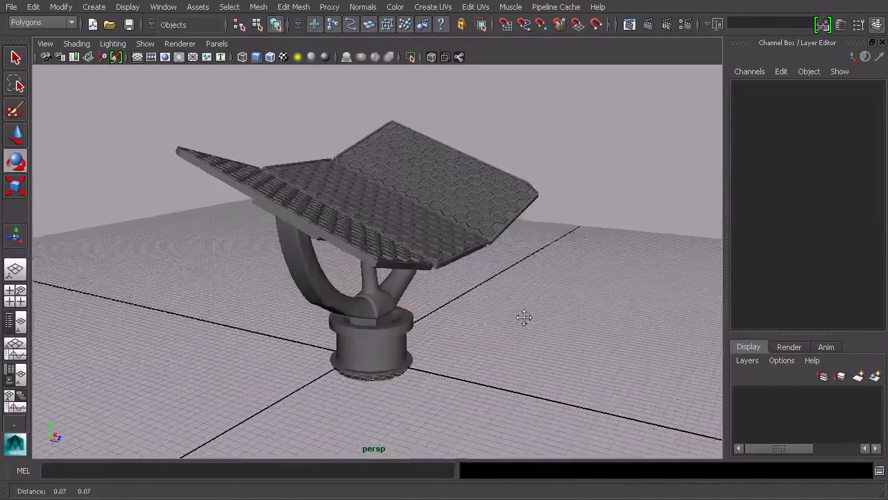
pyautogui.keyDown('alt'); pyautogui.moveTo(525, 317); pyautogui.dragTo(521, 315); pyautogui.keyUp('alt')
pyautogui.keyDown('alt'); pyautogui.moveTo(522, 315); pyautogui.dragTo(510, 256, button='middle'); pyautogui.keyUp('alt')
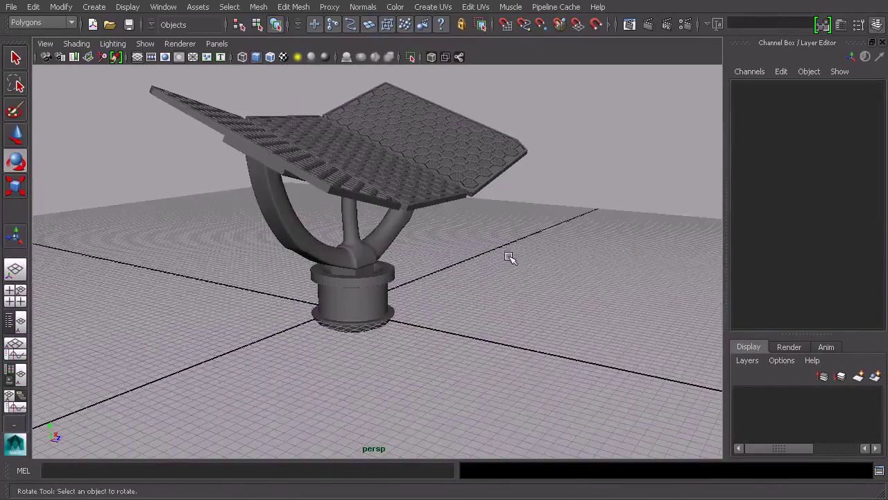